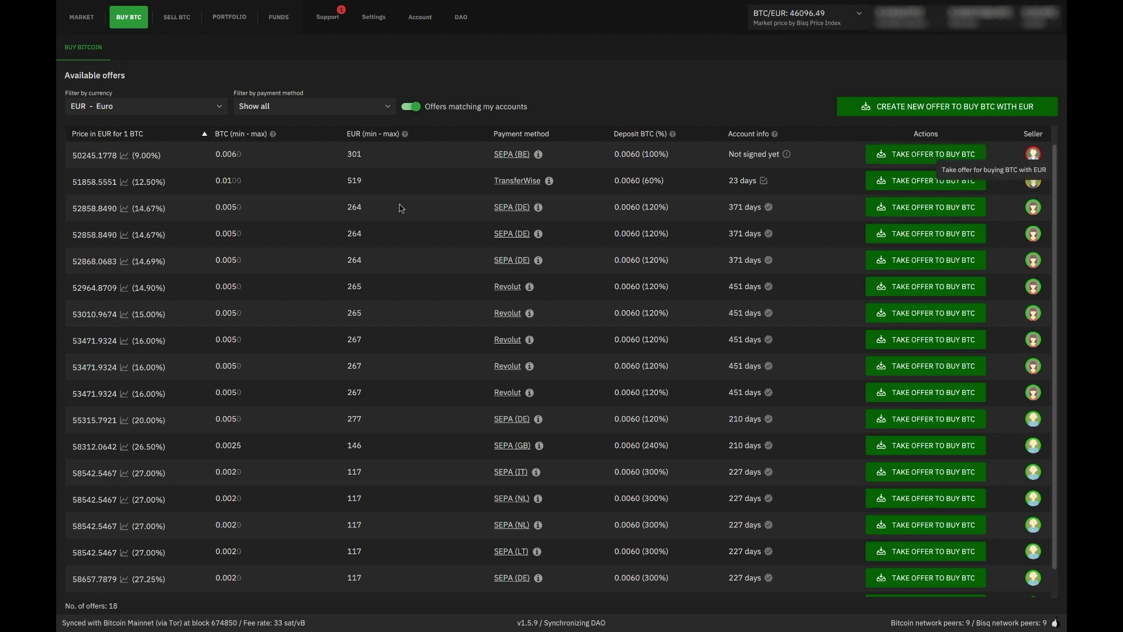
click(902, 156)
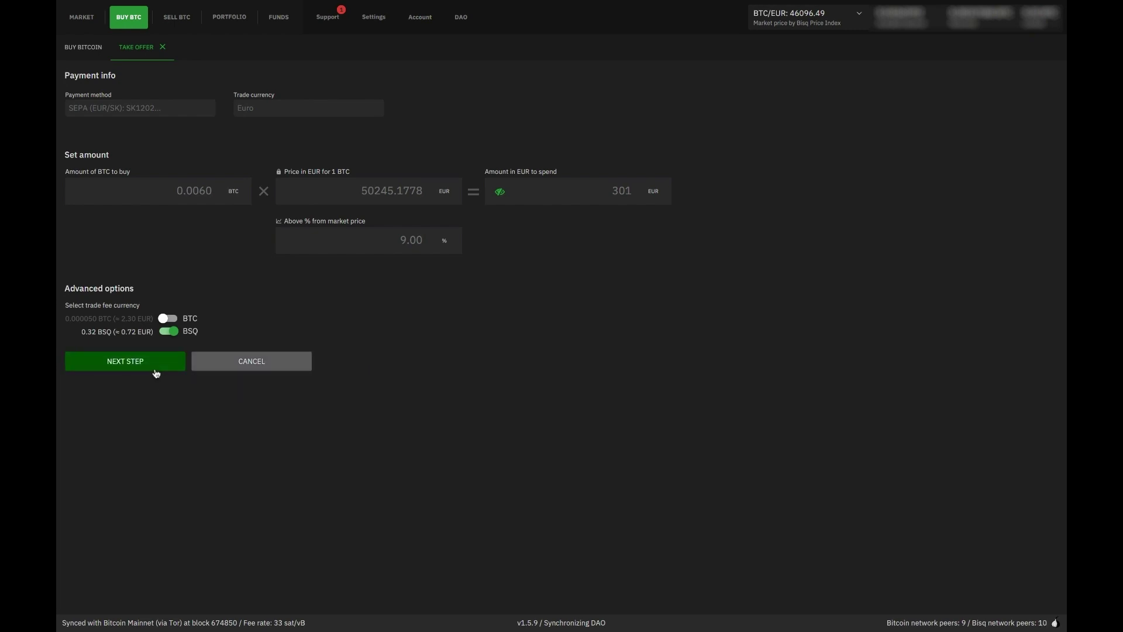
click(150, 363)
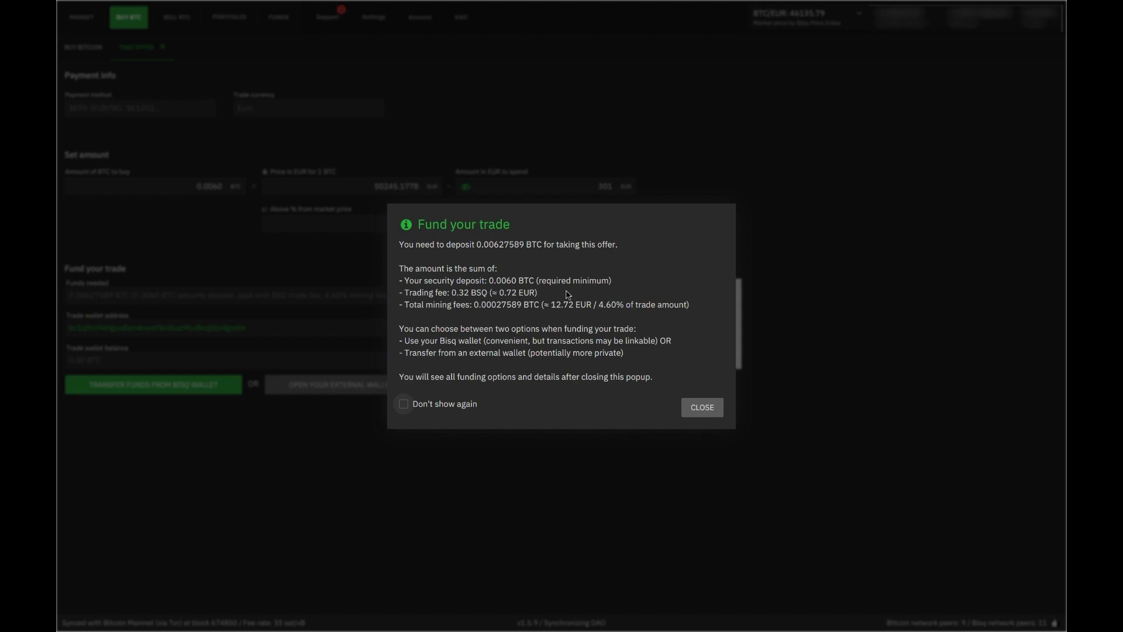
click(704, 409)
click(585, 393)
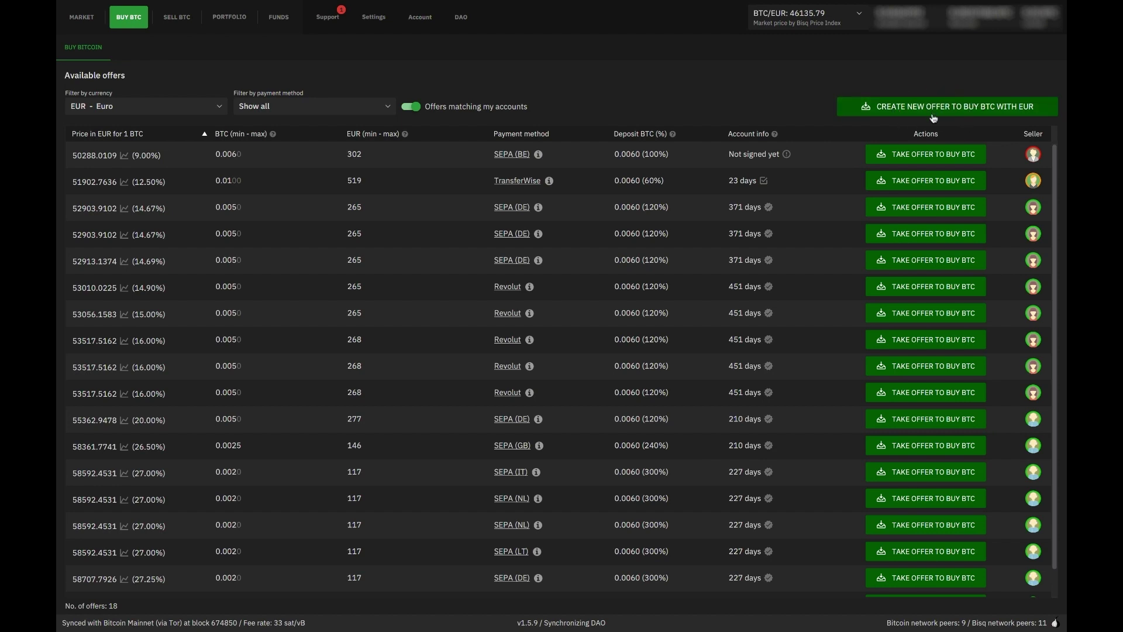
click(948, 116)
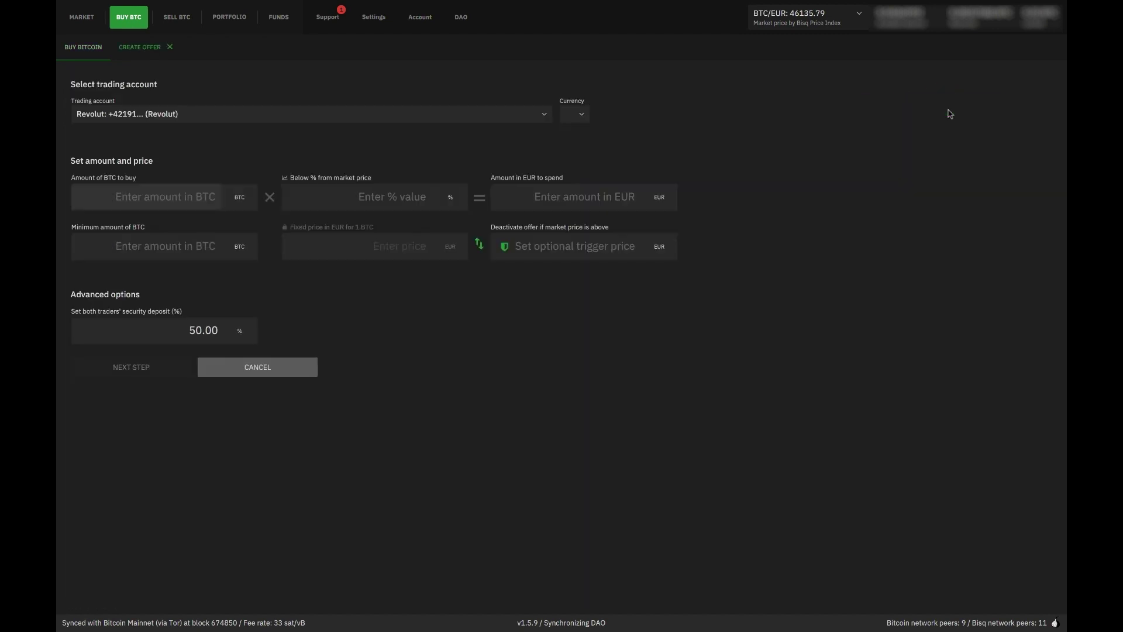
click(596, 197)
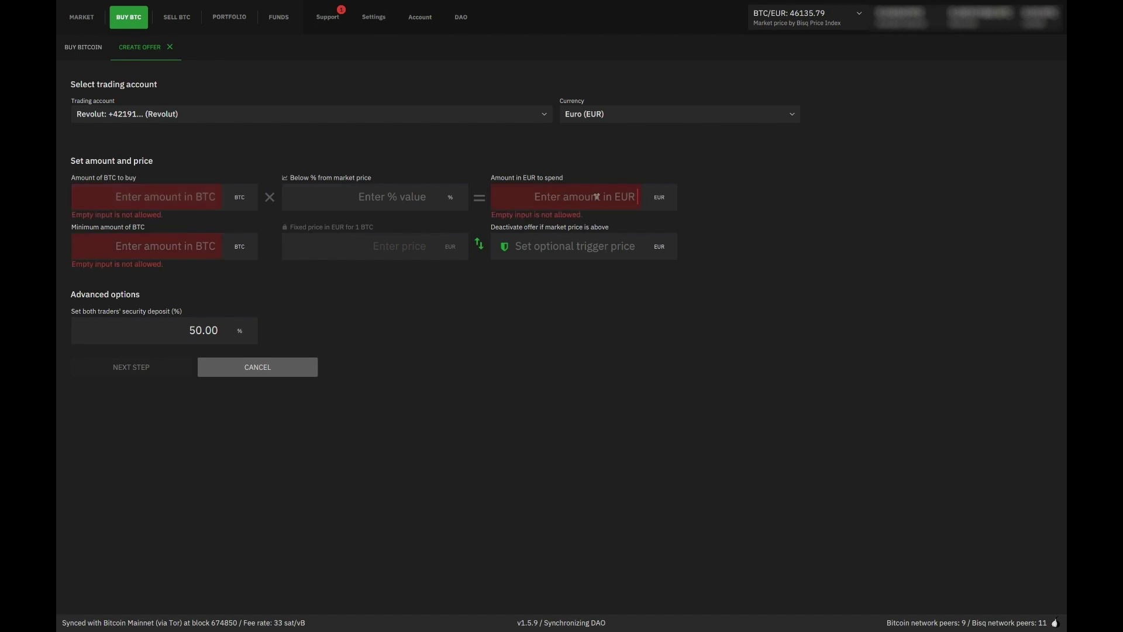
text(300)
click(441, 200)
text(0)
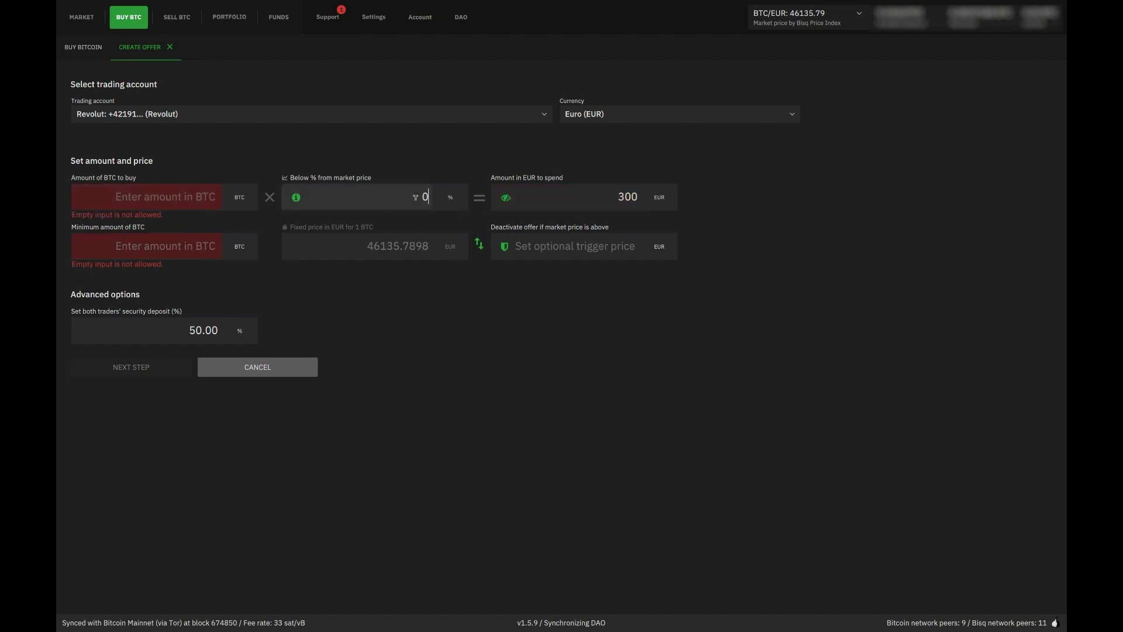
click(183, 197)
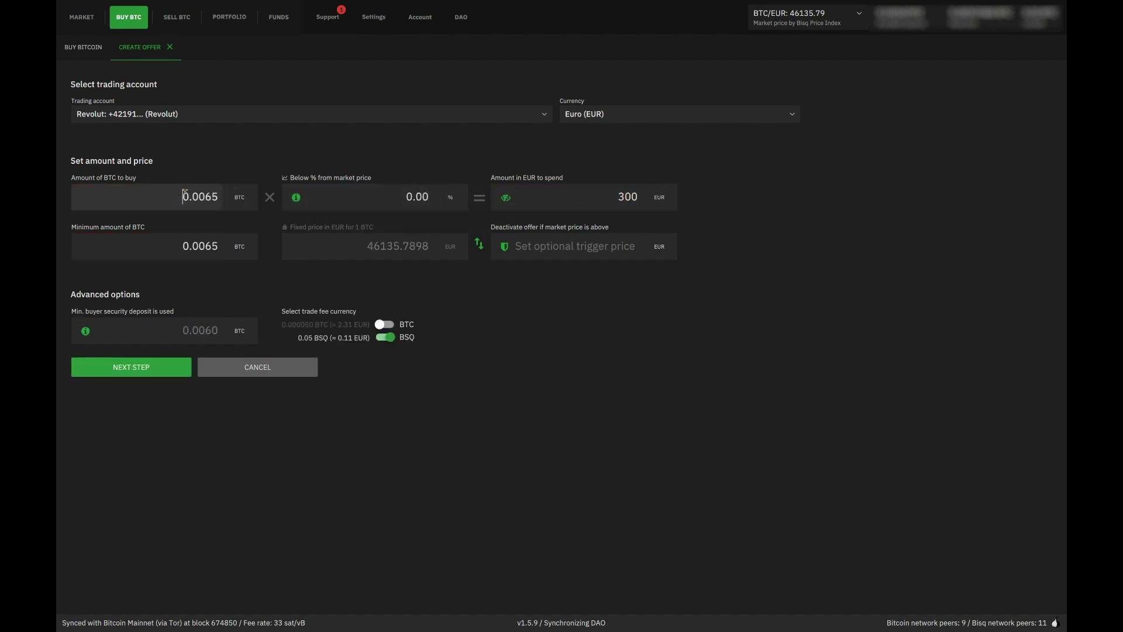
click(185, 371)
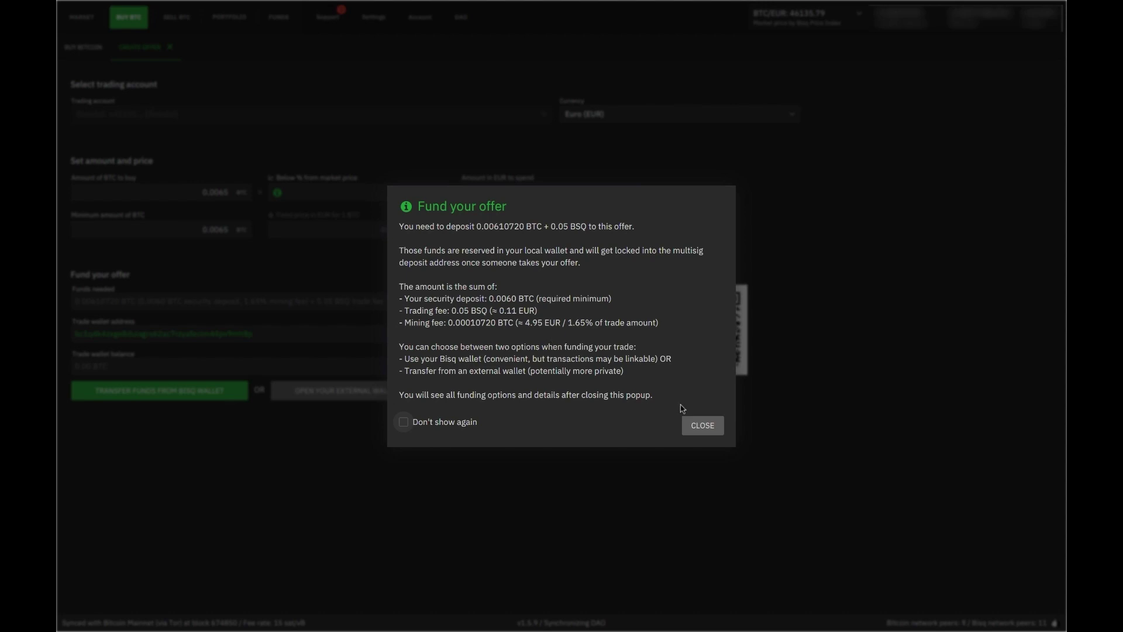
click(710, 434)
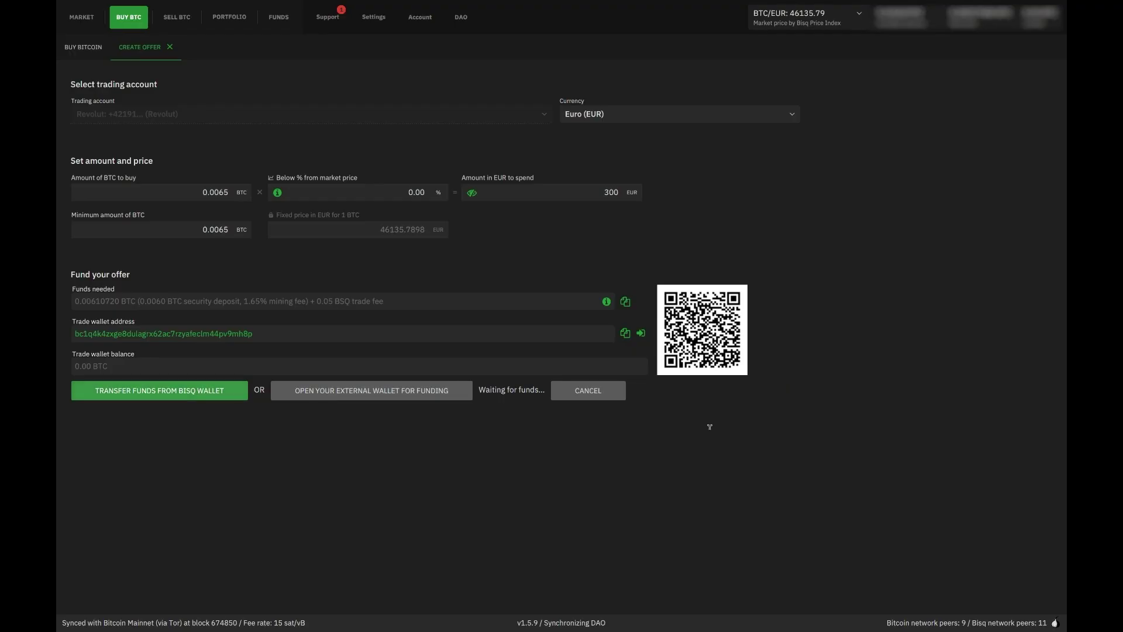
click(609, 398)
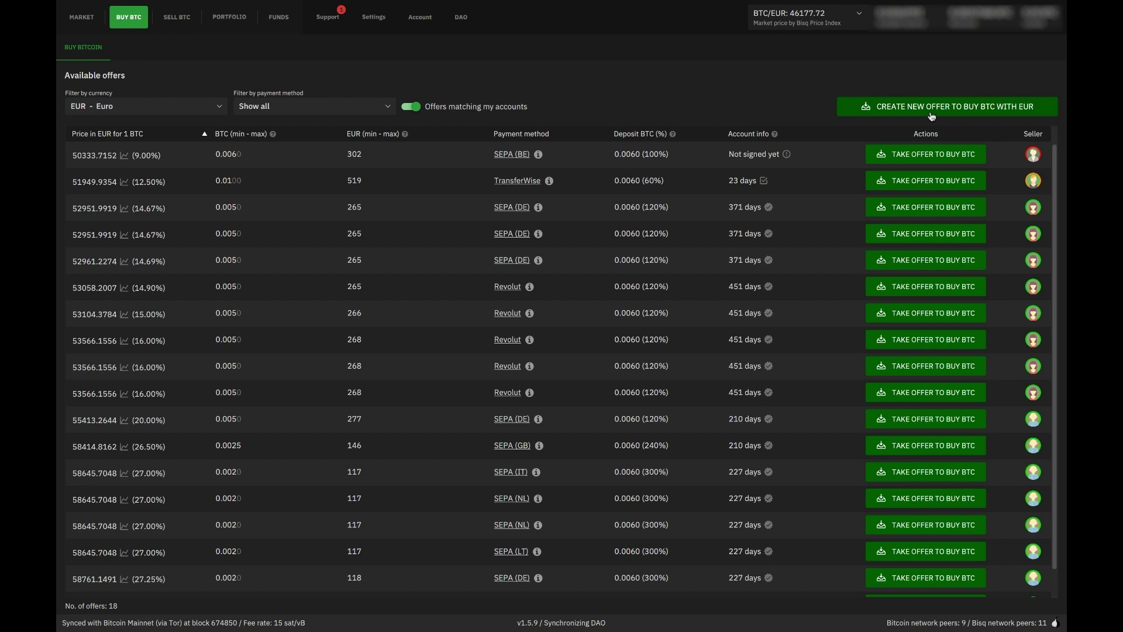
Fill a new Revolut buy offer with 300 EUR at 0.00% margin, toggling the trade fee to BTC and back to BSQ
click(932, 111)
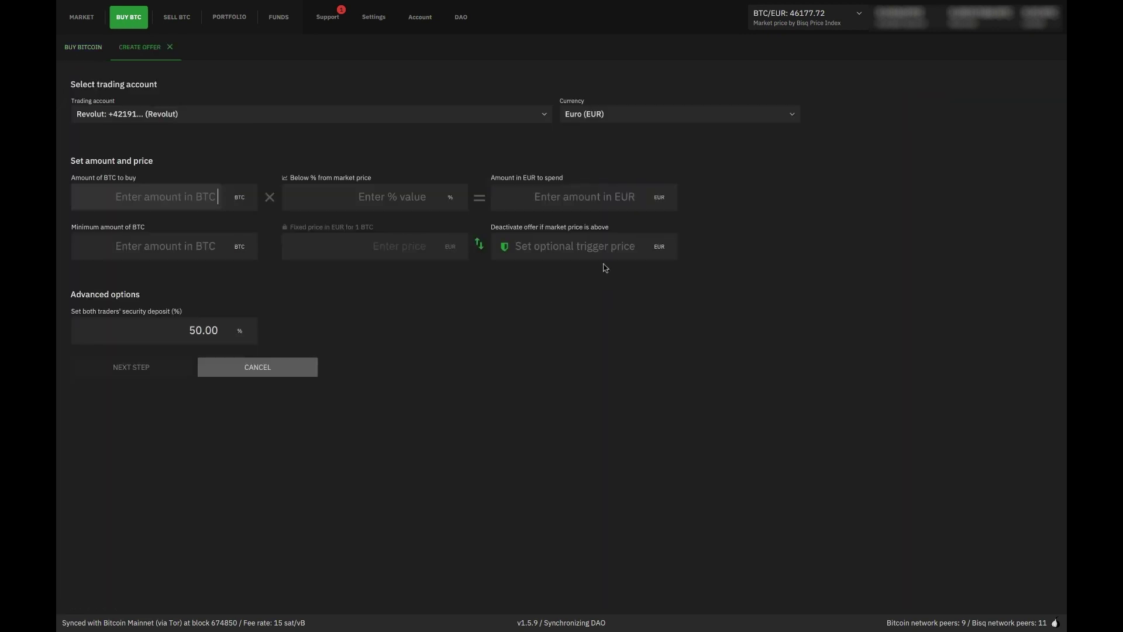
click(607, 195)
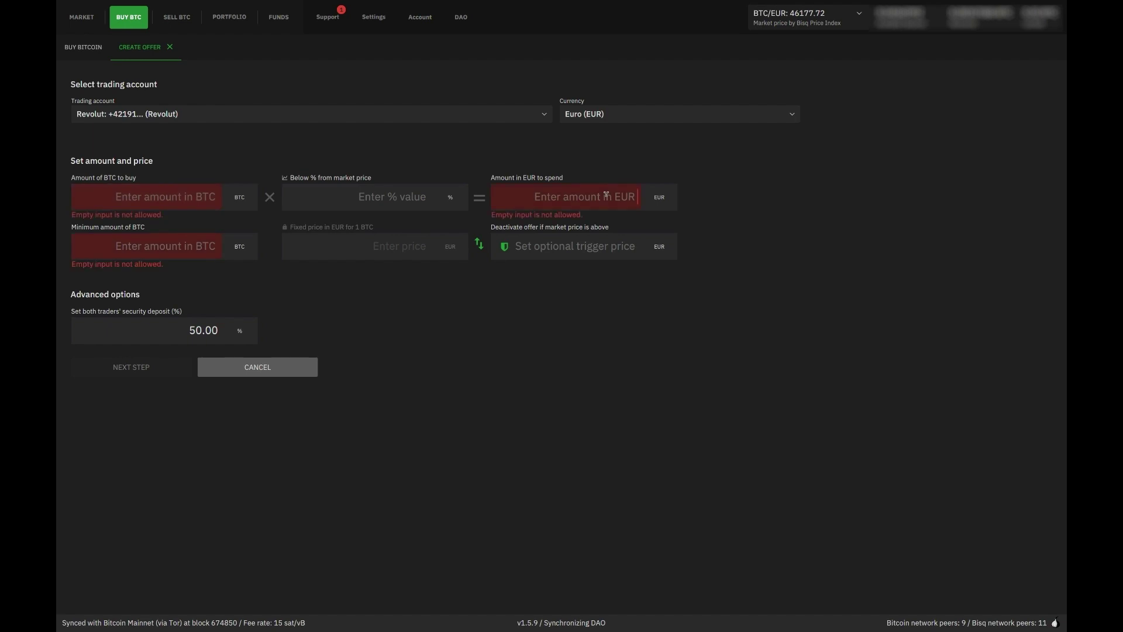
text(300)
click(422, 195)
text(0)
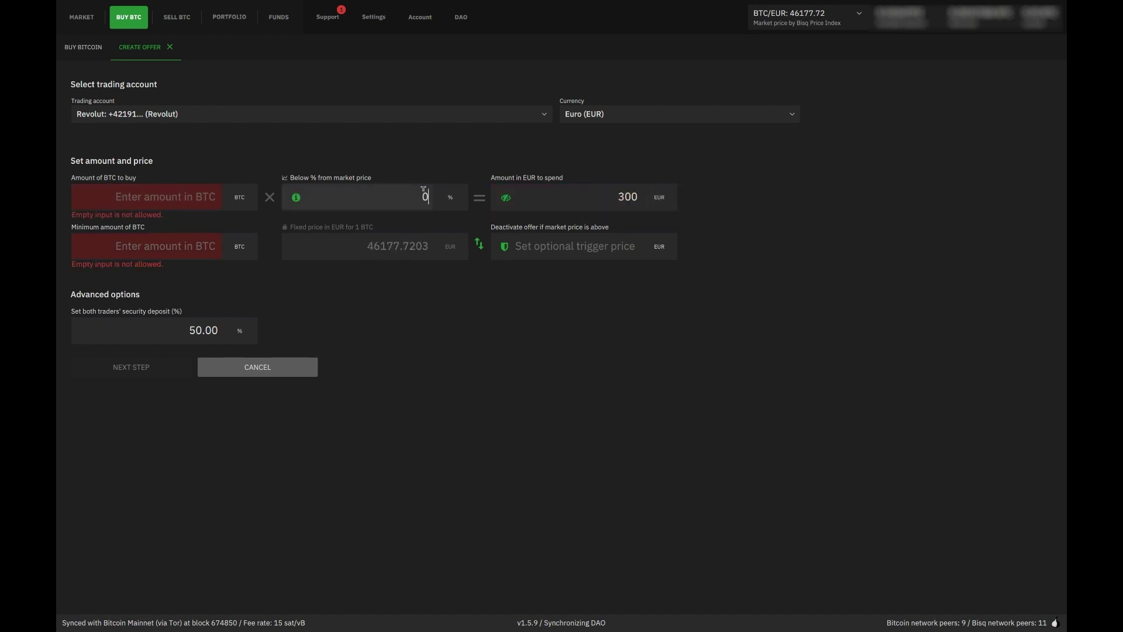
click(170, 196)
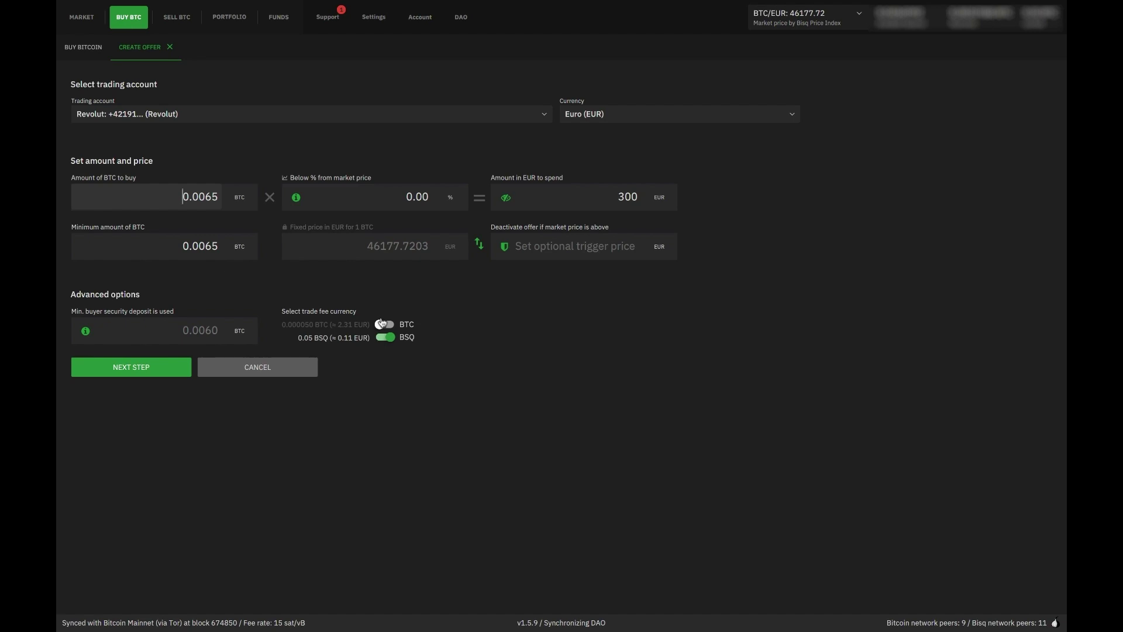
click(381, 324)
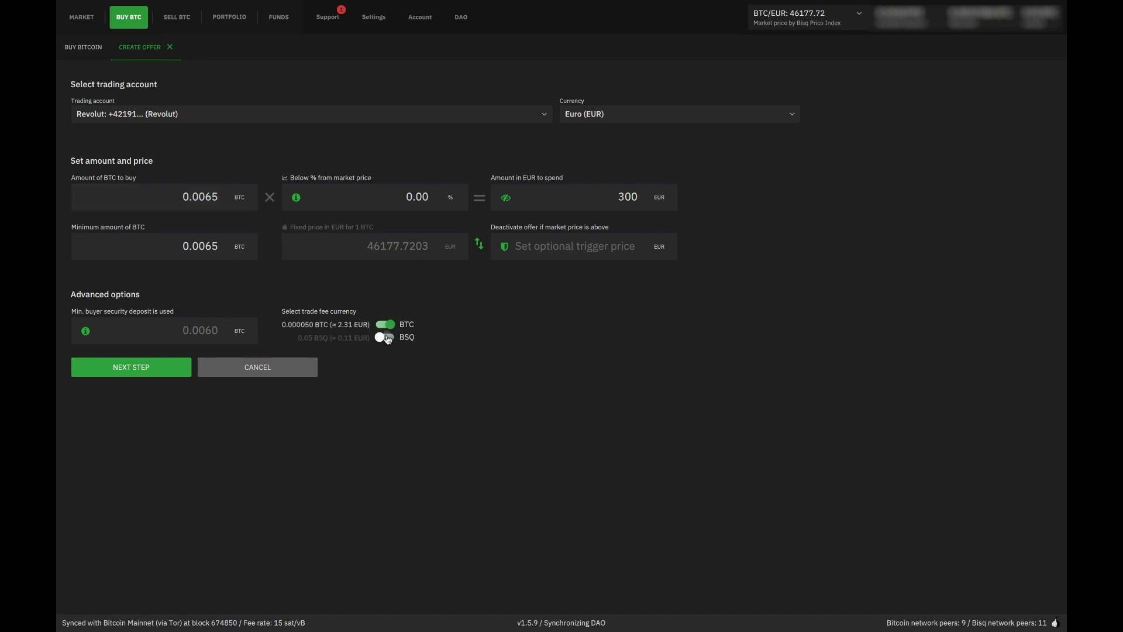
click(387, 338)
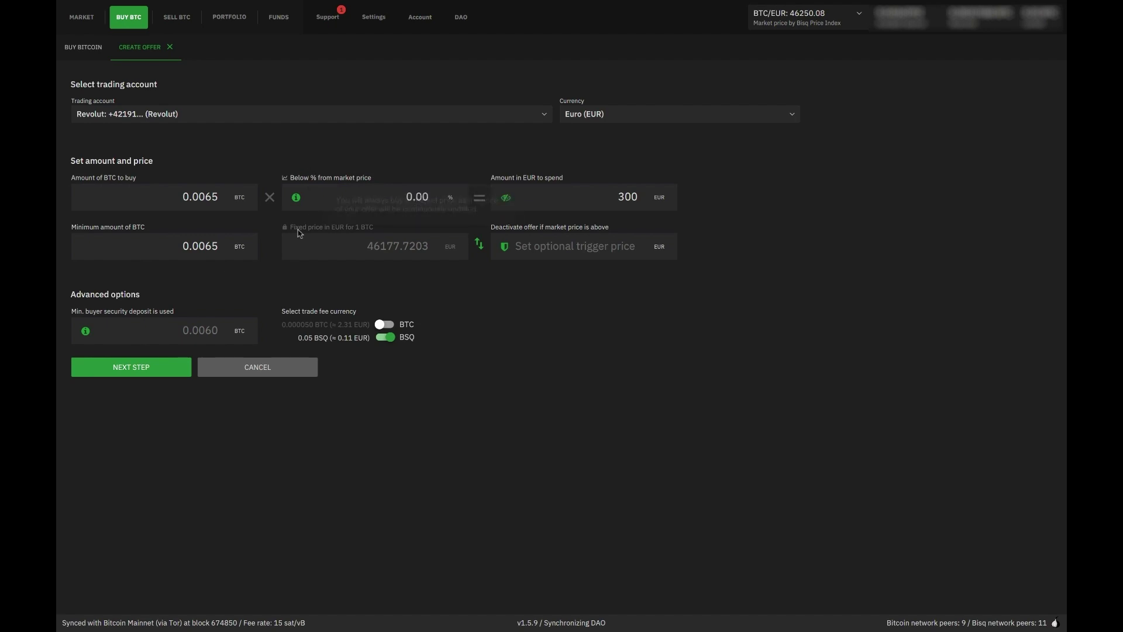
Begin a new altcoin account under Account > Altcoin Accounts with BSQ selected
click(425, 21)
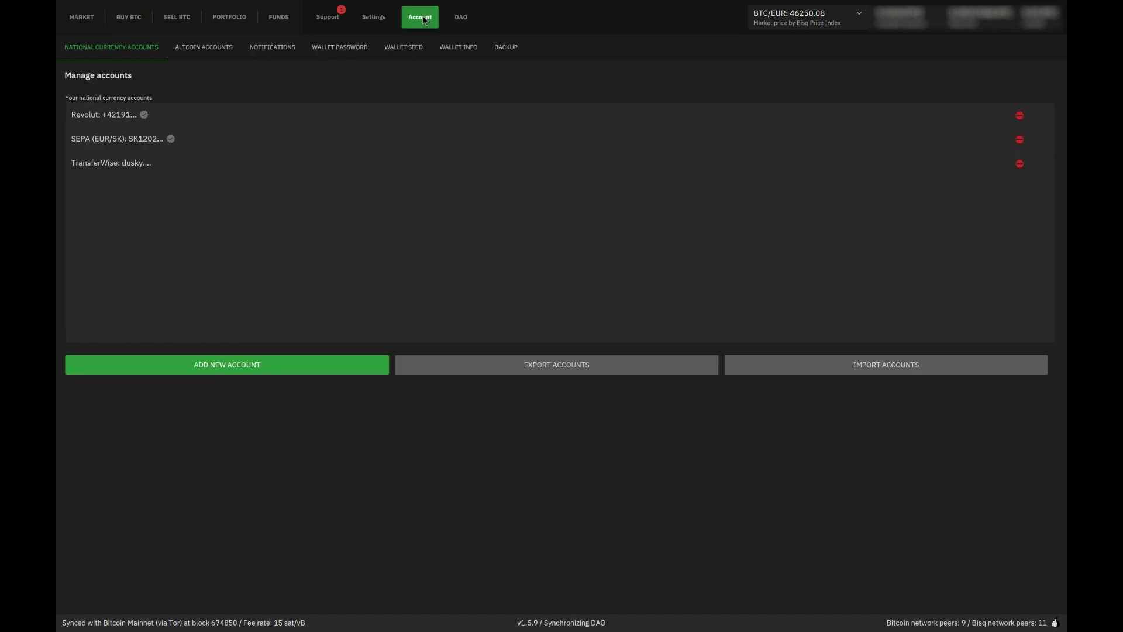
click(220, 52)
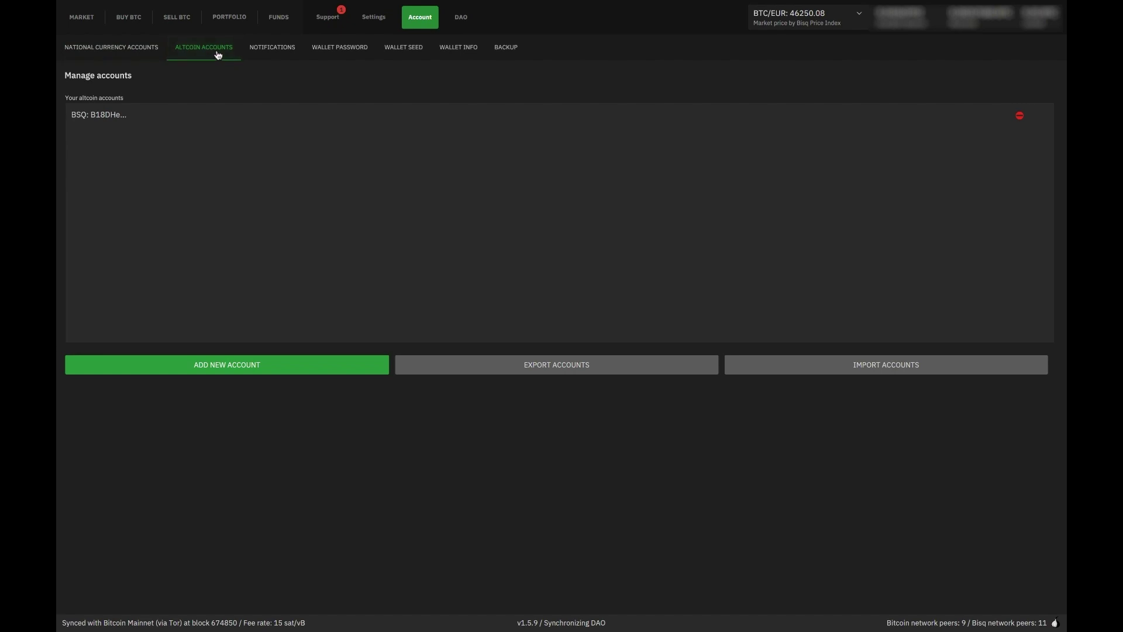
click(223, 371)
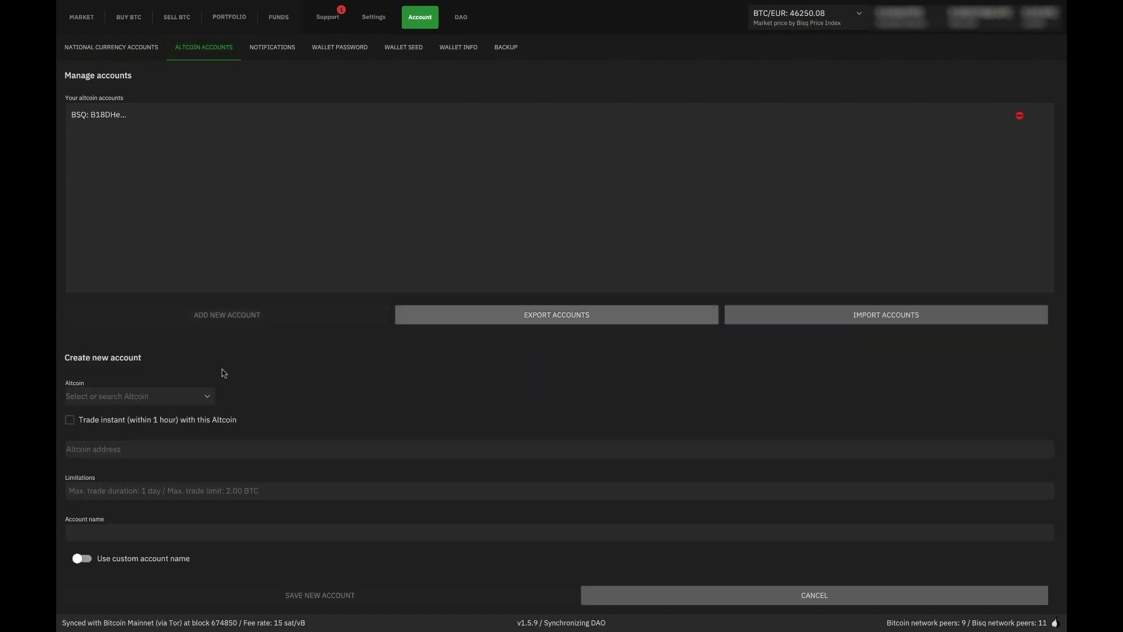
click(204, 399)
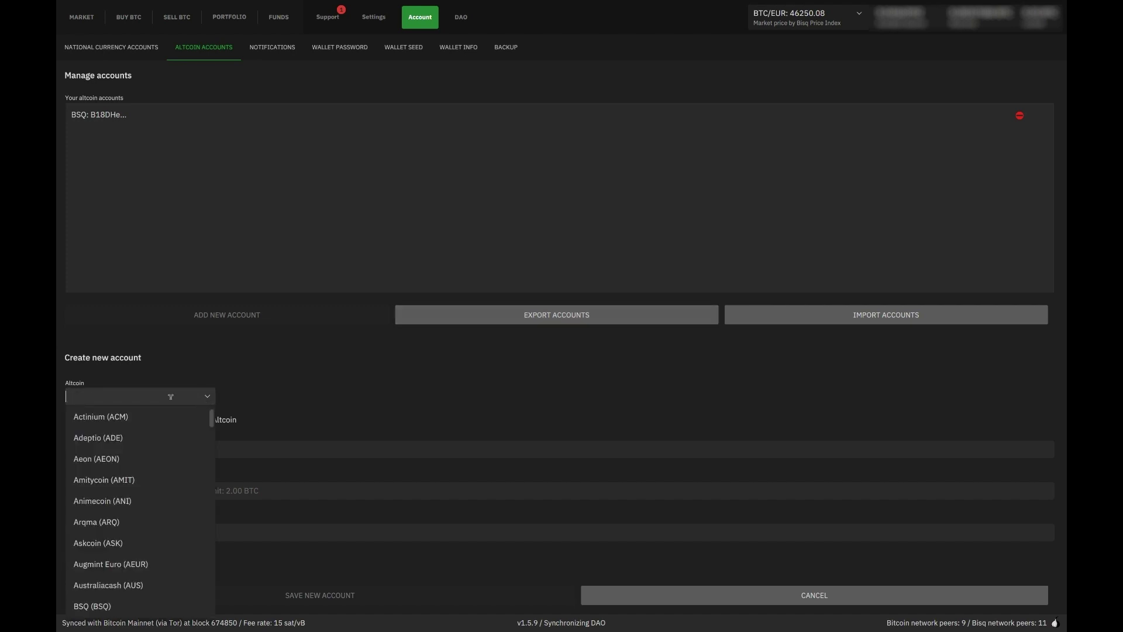
text(bsq)
click(133, 417)
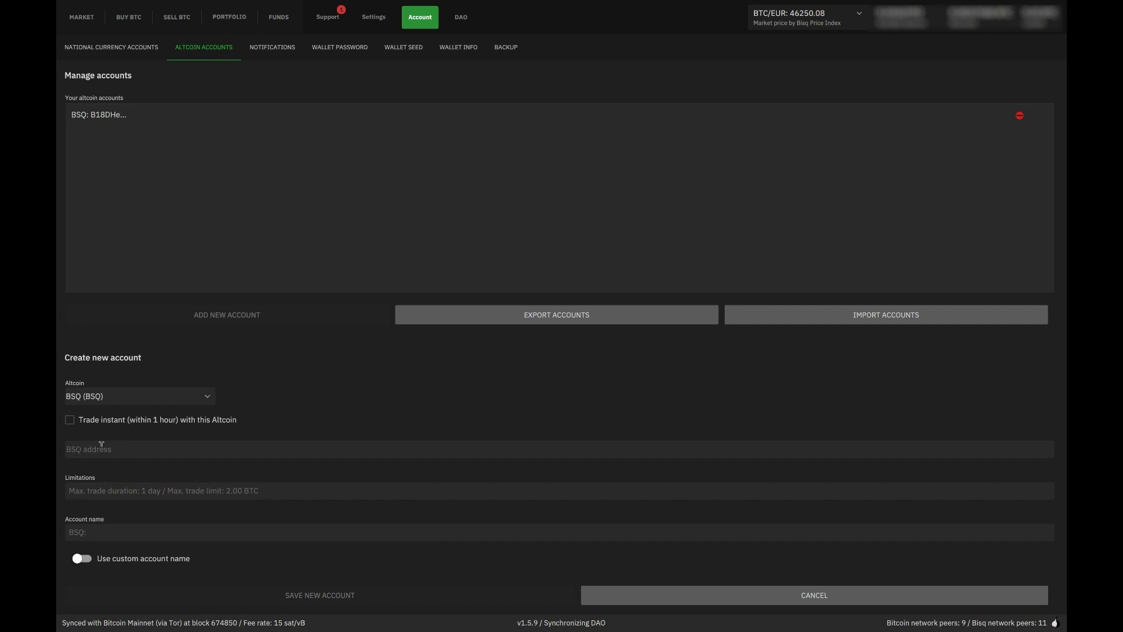
Paste the BSQ wallet receive address into the account form, then cancel the new account
click(461, 18)
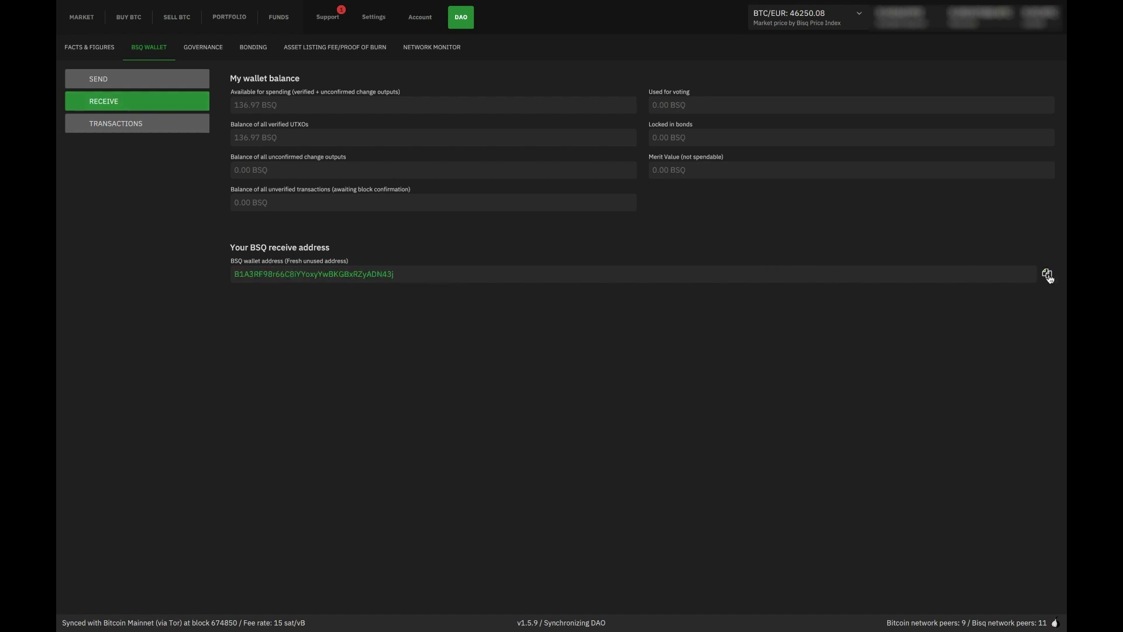
click(429, 25)
click(144, 448)
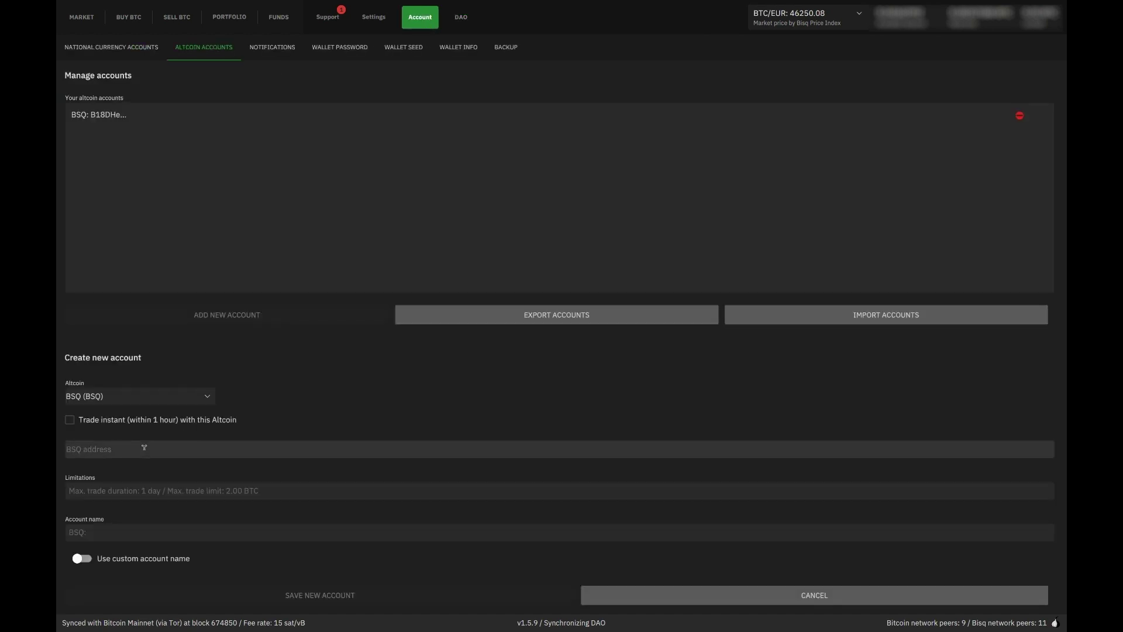
text(B1A3RF98r66C8iYYoxyYwBKGBxRZyADN43j)
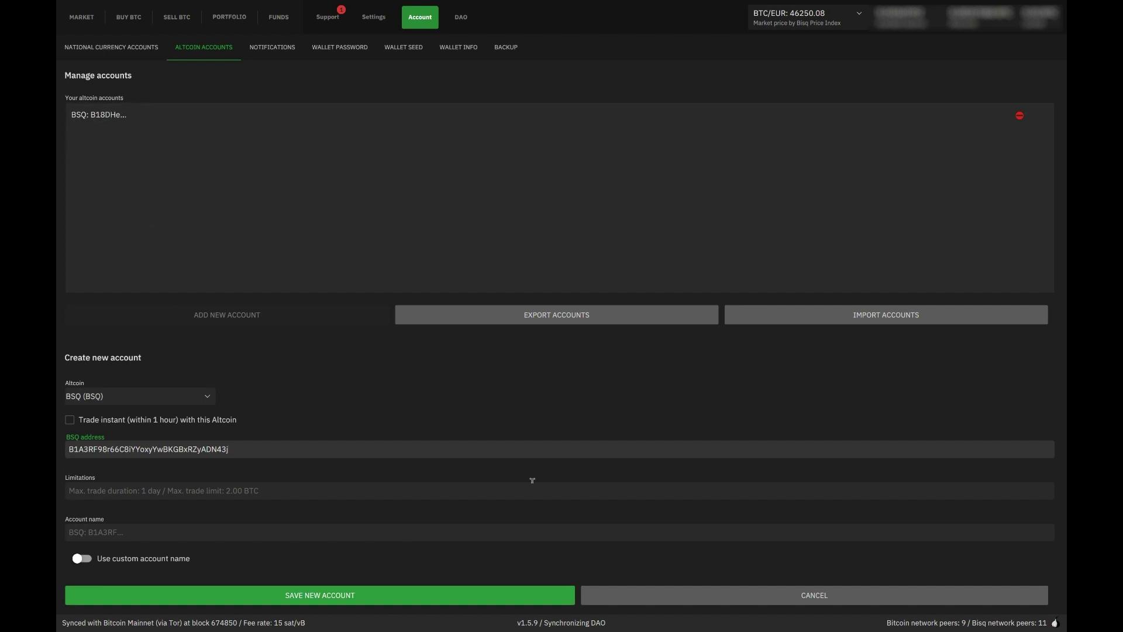
click(827, 601)
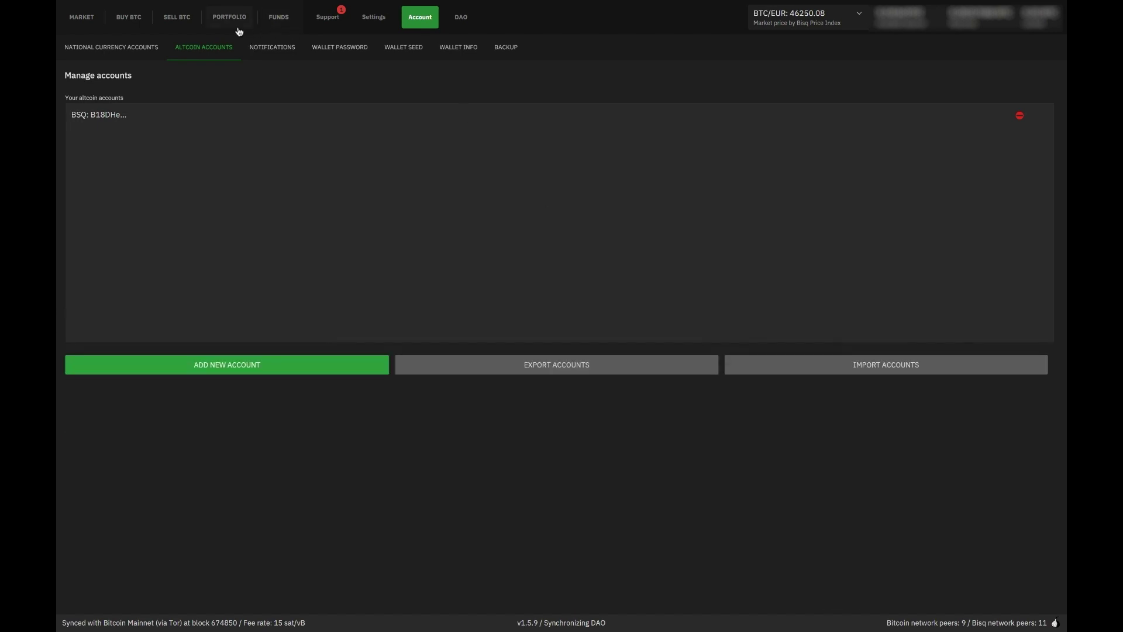
Show the Sell BTC offers and filter the currency list by 'bsq'
click(175, 21)
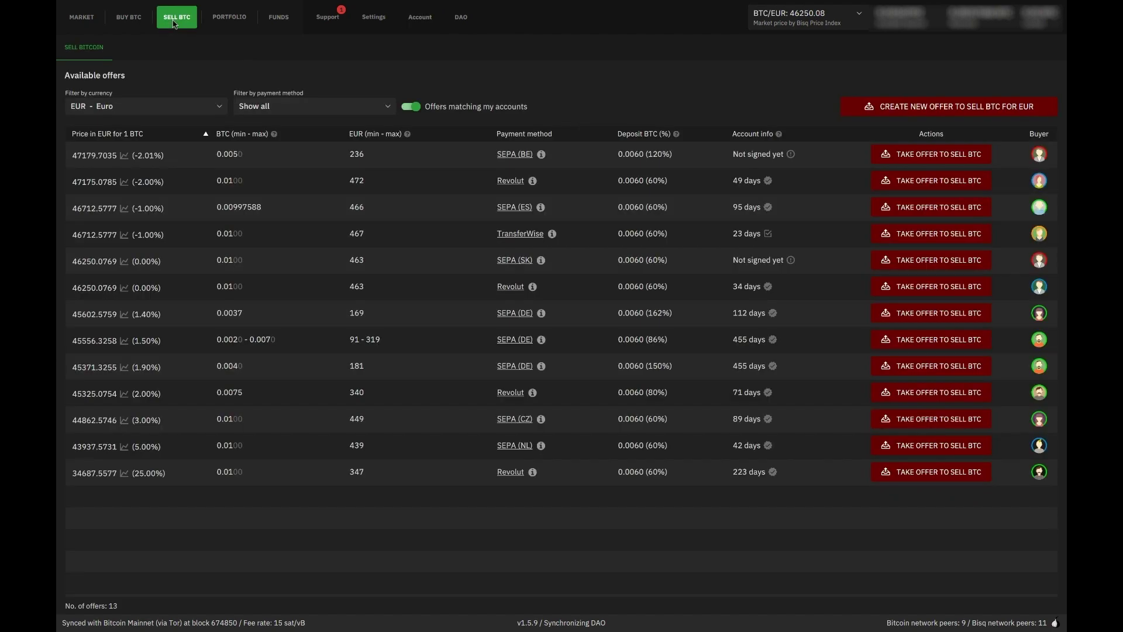
click(160, 106)
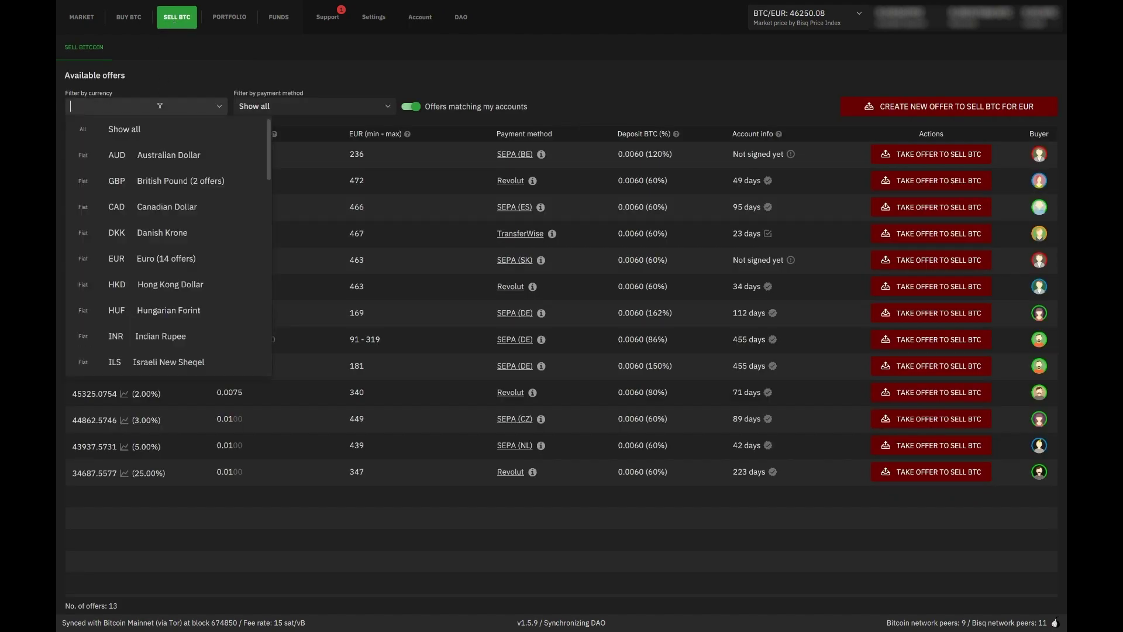
text(bsq)
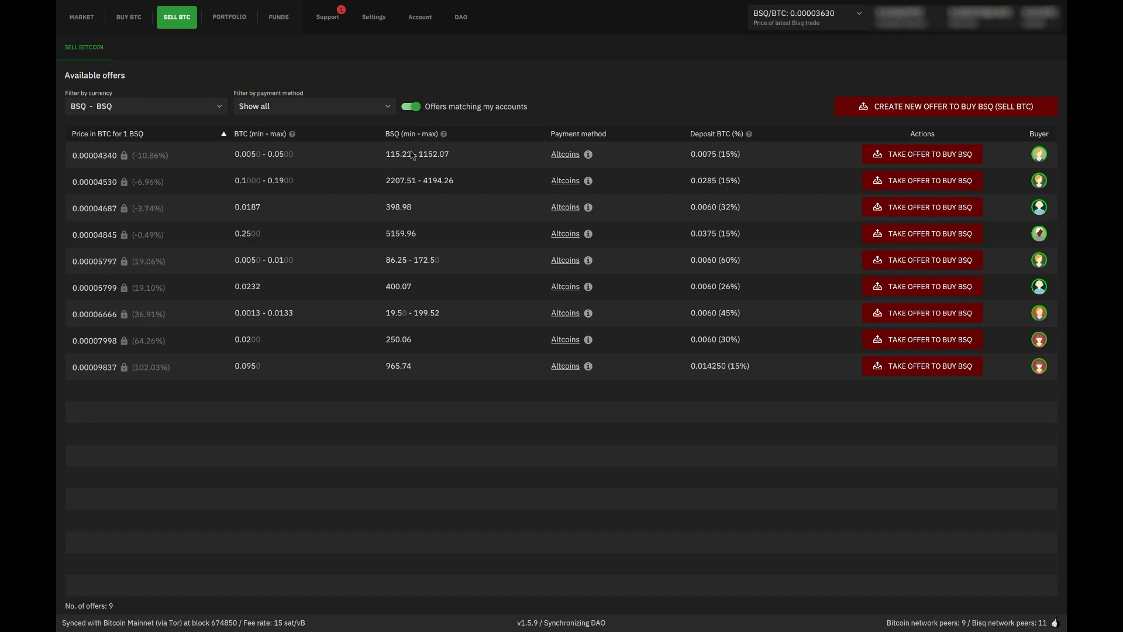
click(929, 155)
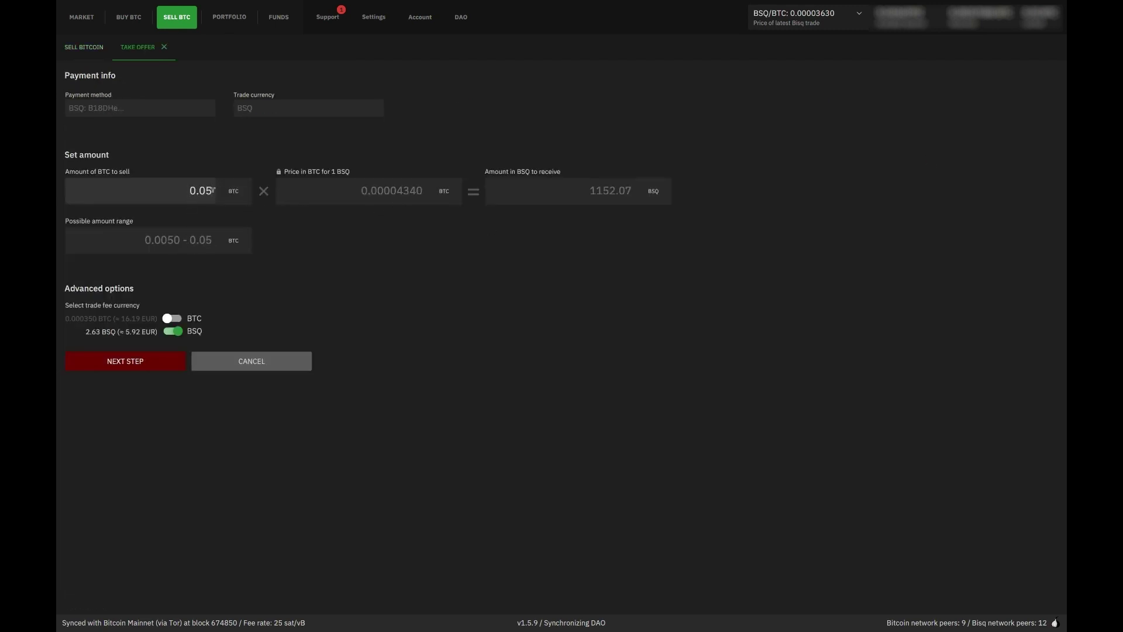
key(BackSpace)
text(05)
click(150, 365)
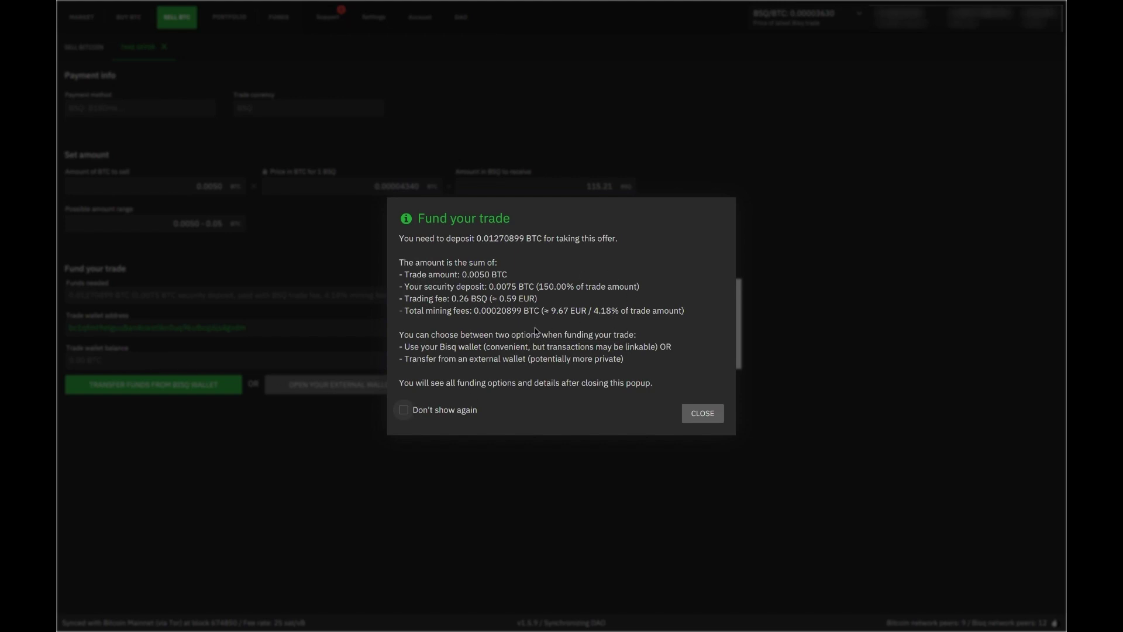
click(708, 414)
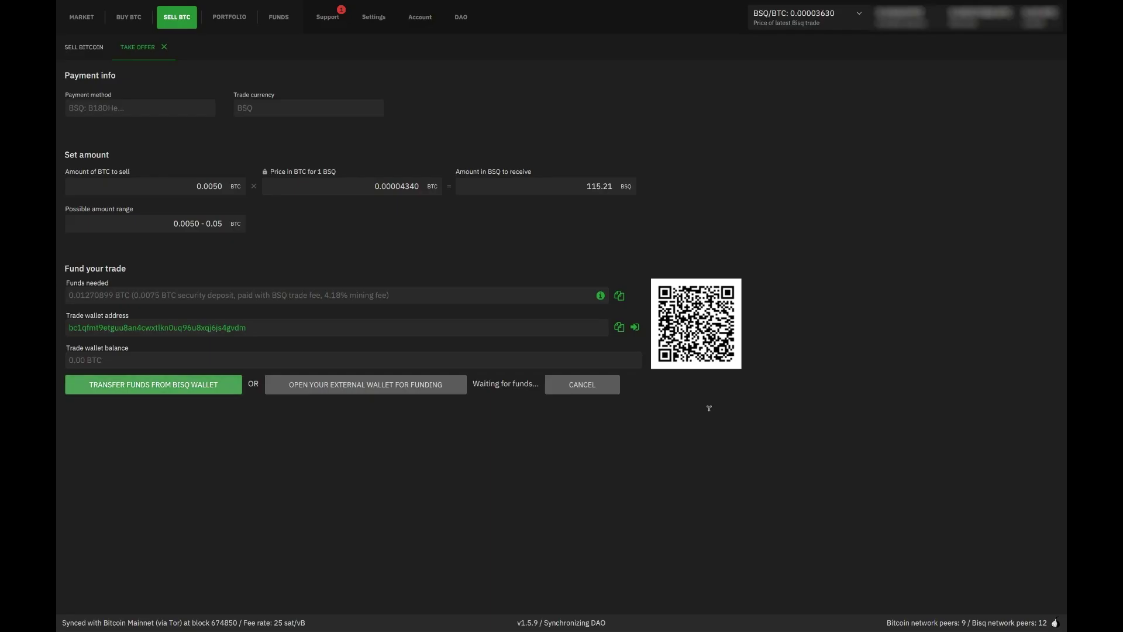
click(592, 388)
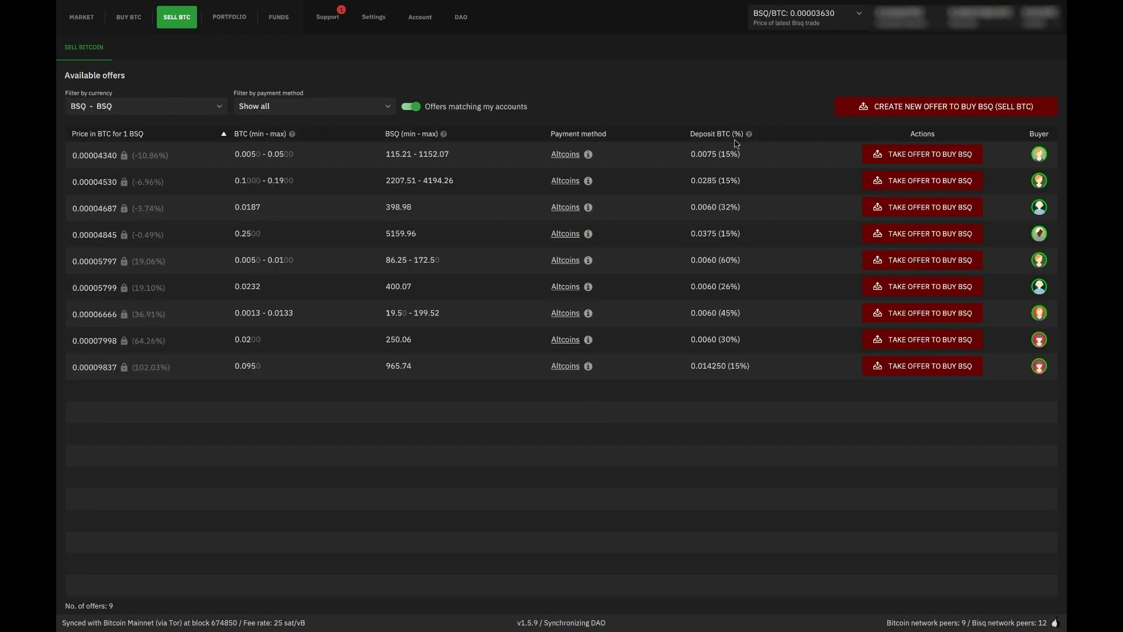
Start a new offer to buy BSQ, selling 0.005 BTC
click(922, 115)
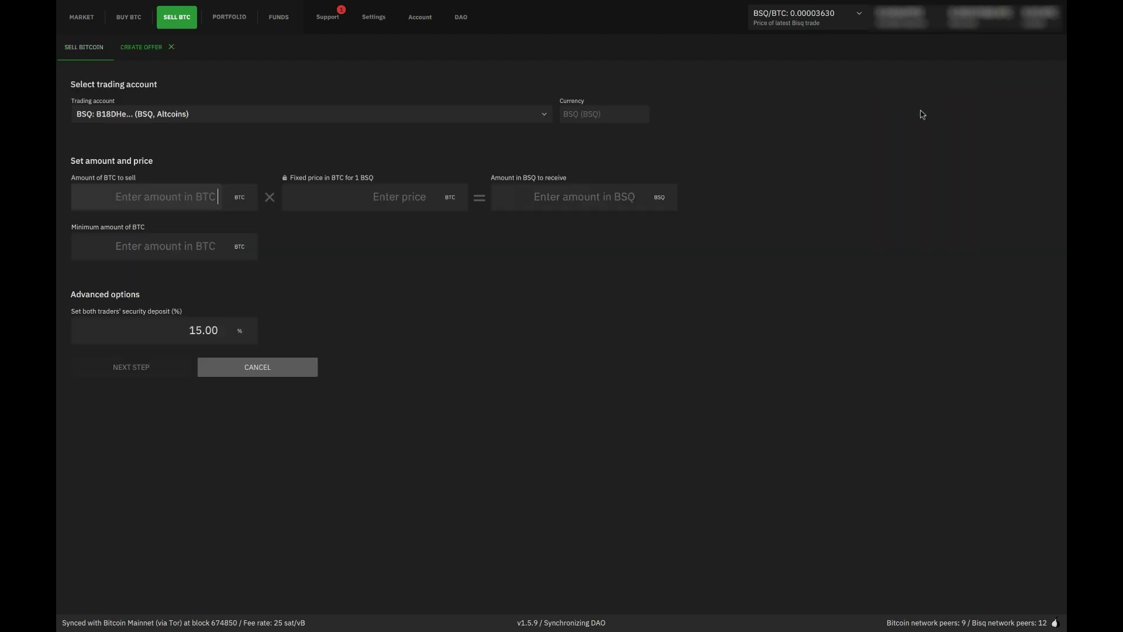
click(592, 204)
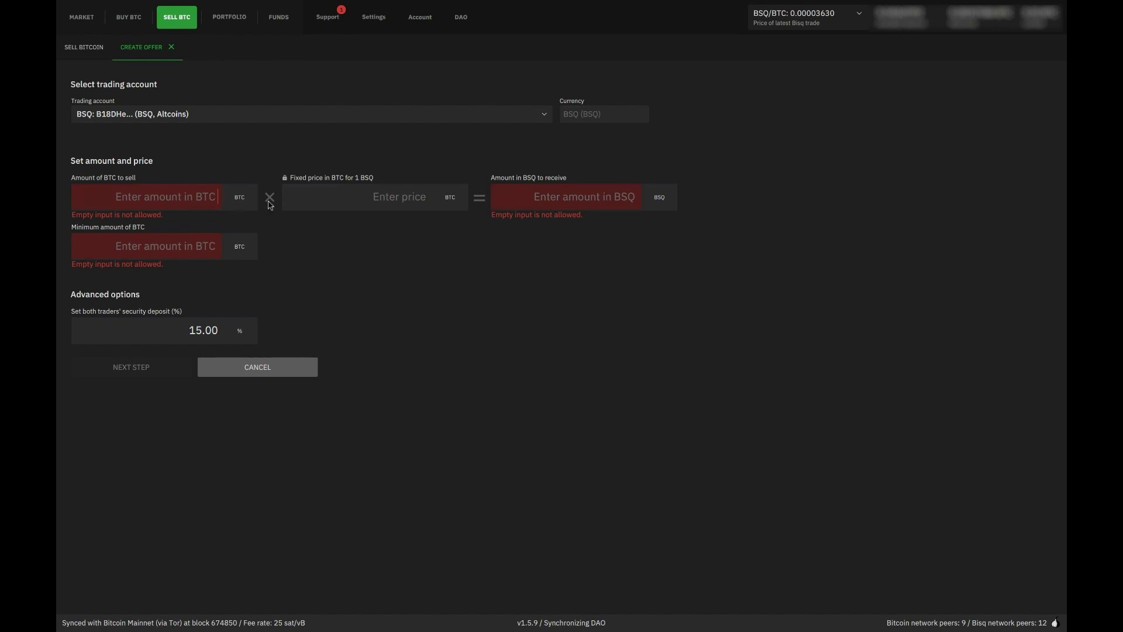
text(0.005)
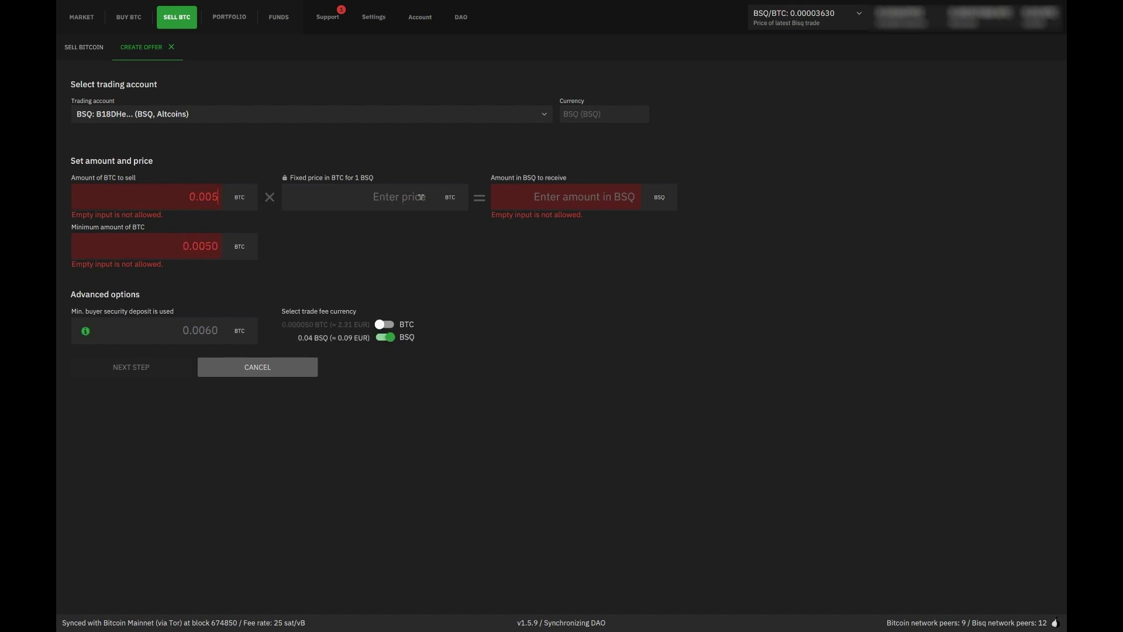
Set a fixed price of 0.00003630 BTC per BSQ and dismiss the no-price-feed warning
click(420, 197)
text(0)
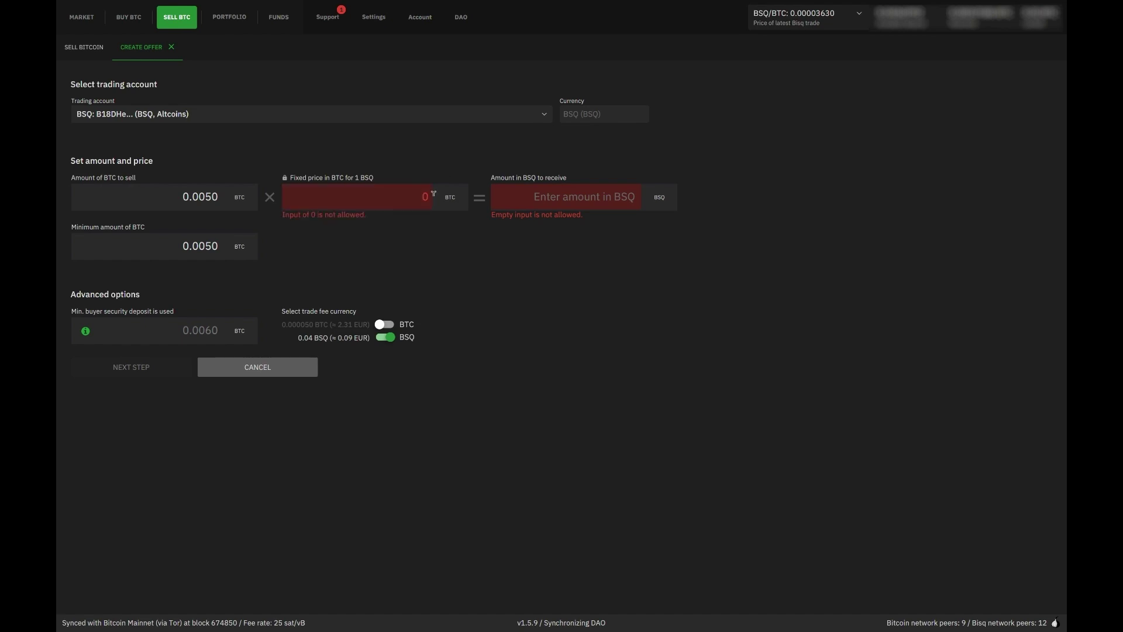
drag(410, 196, 443, 199)
key(BackSpace)
text(0.)
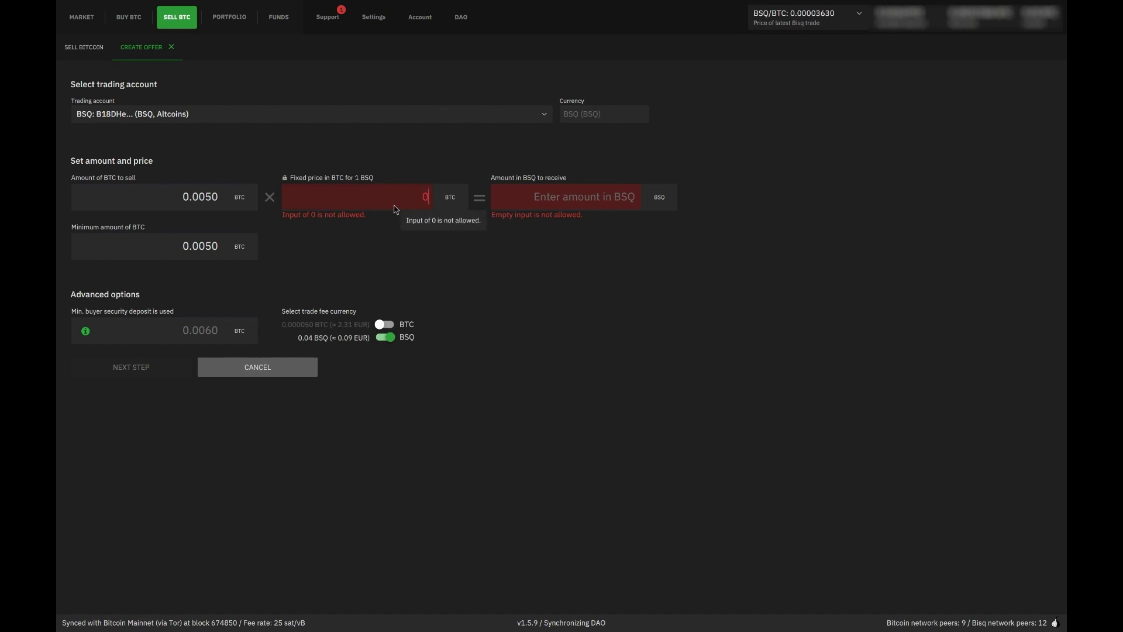
text(000036)
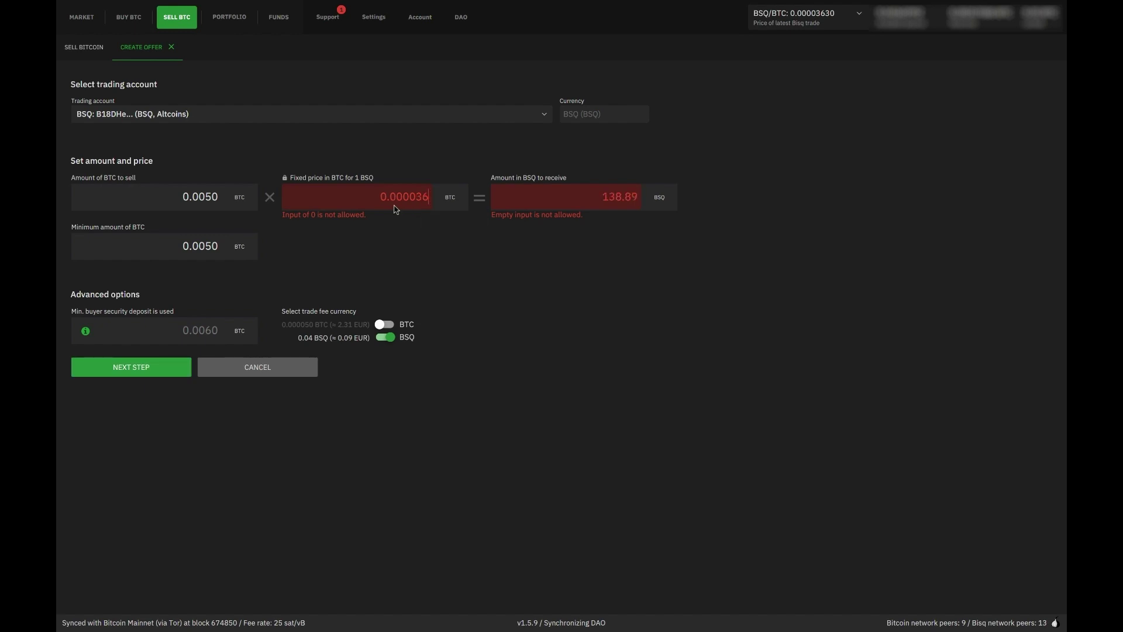
text(30)
click(400, 246)
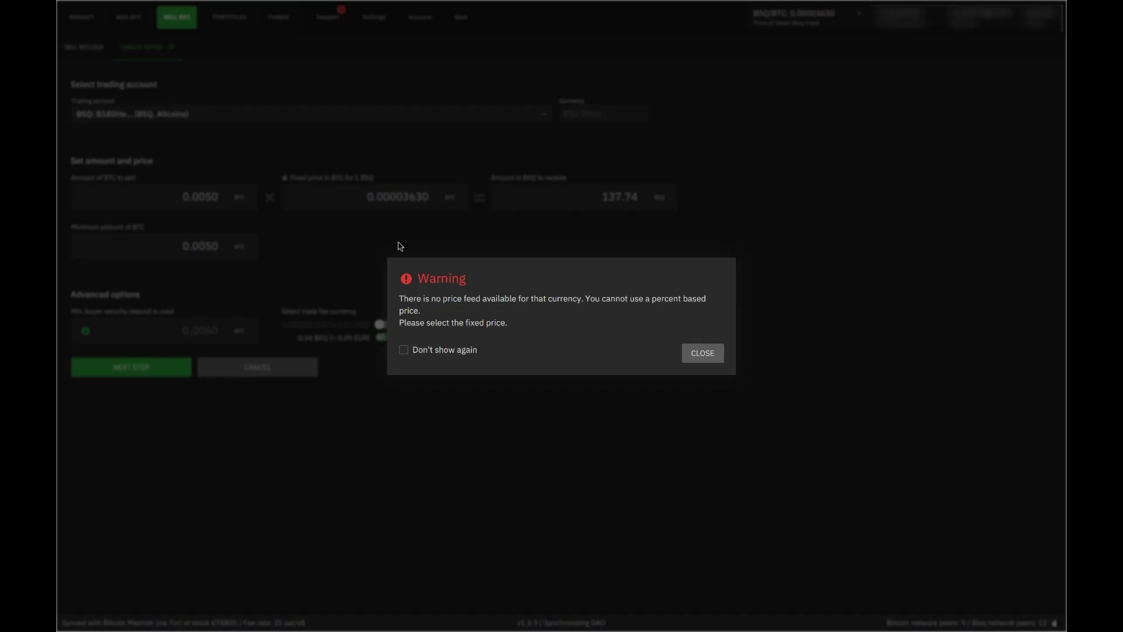
click(702, 353)
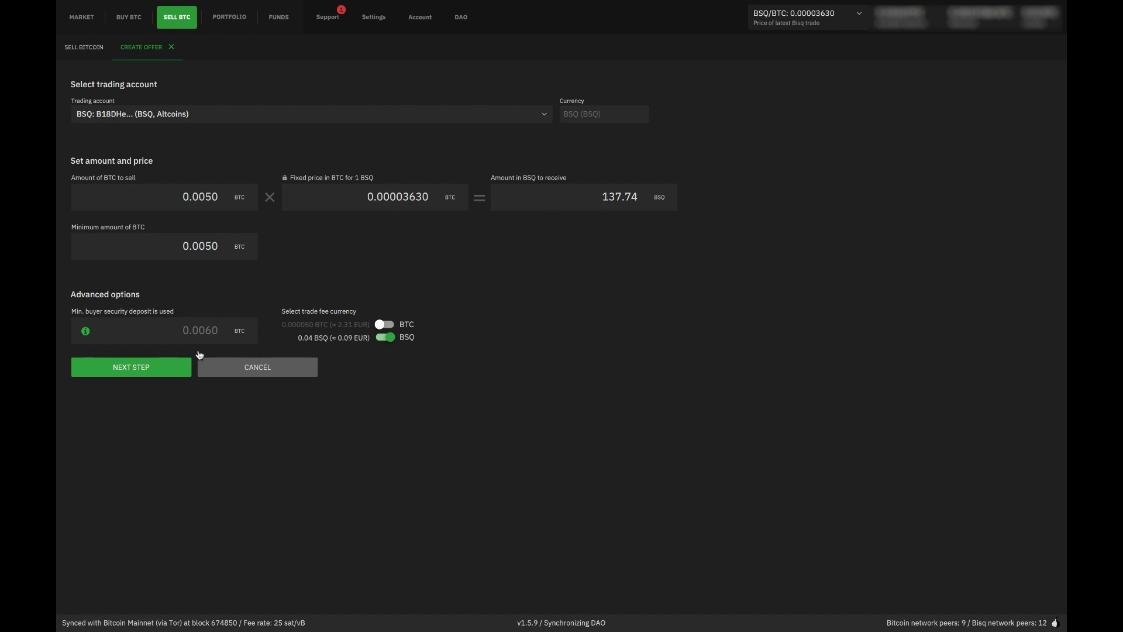
Advance the BSQ offer to funding, close the funding popup, and cancel the offer
click(166, 372)
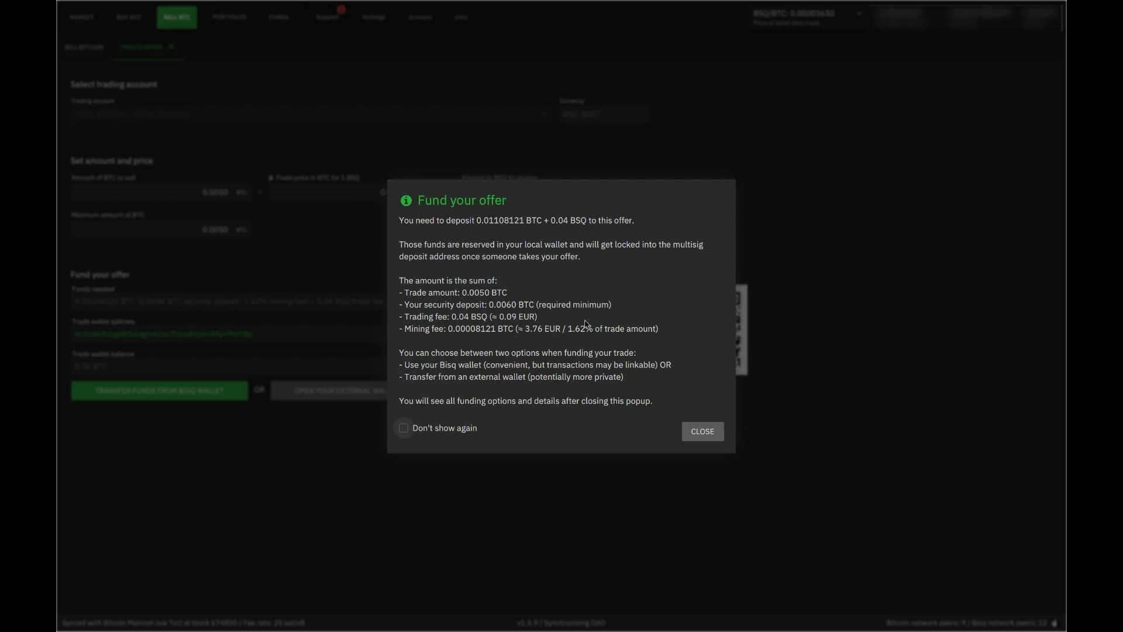
click(706, 431)
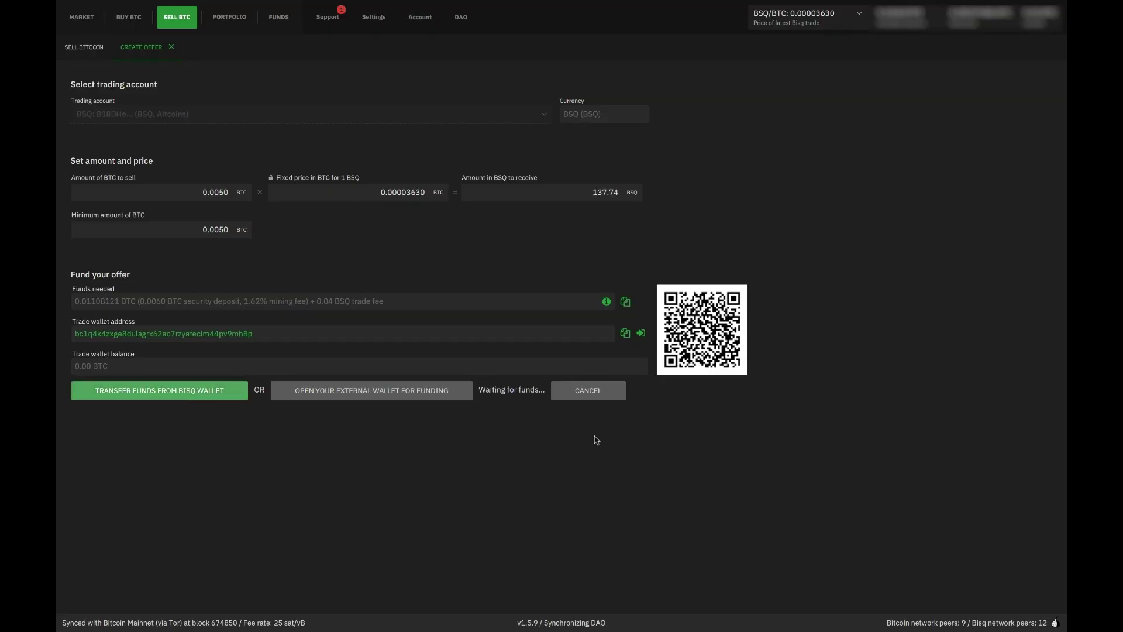
click(597, 393)
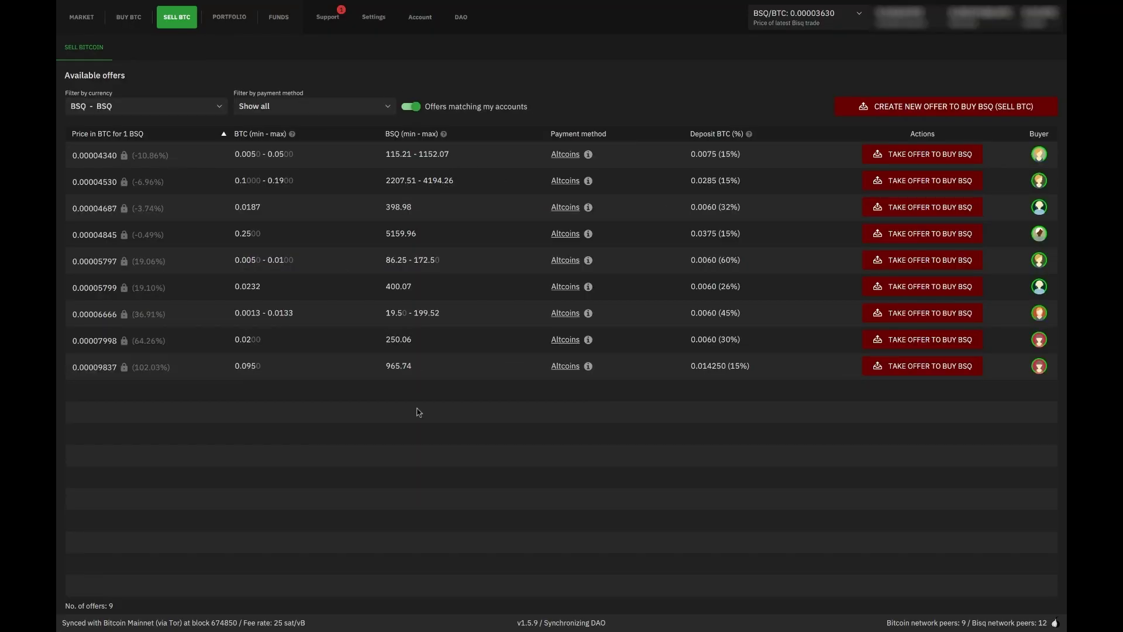
Start a new offer to buy BTC with EUR, toggling the trade fee to BTC and back to BSQ
click(126, 23)
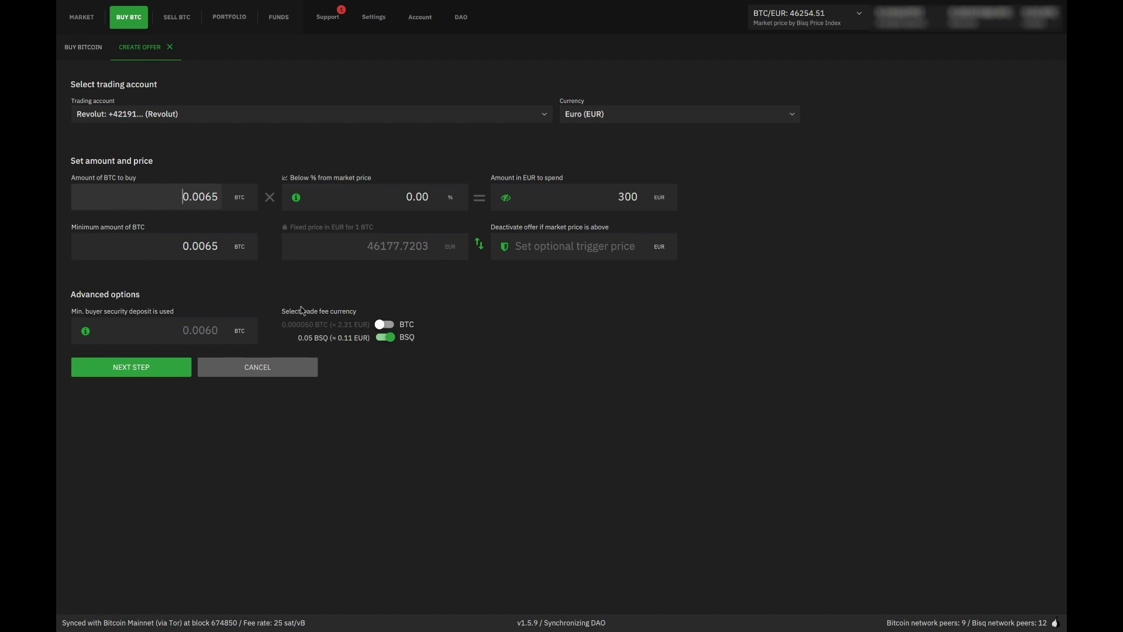
click(385, 324)
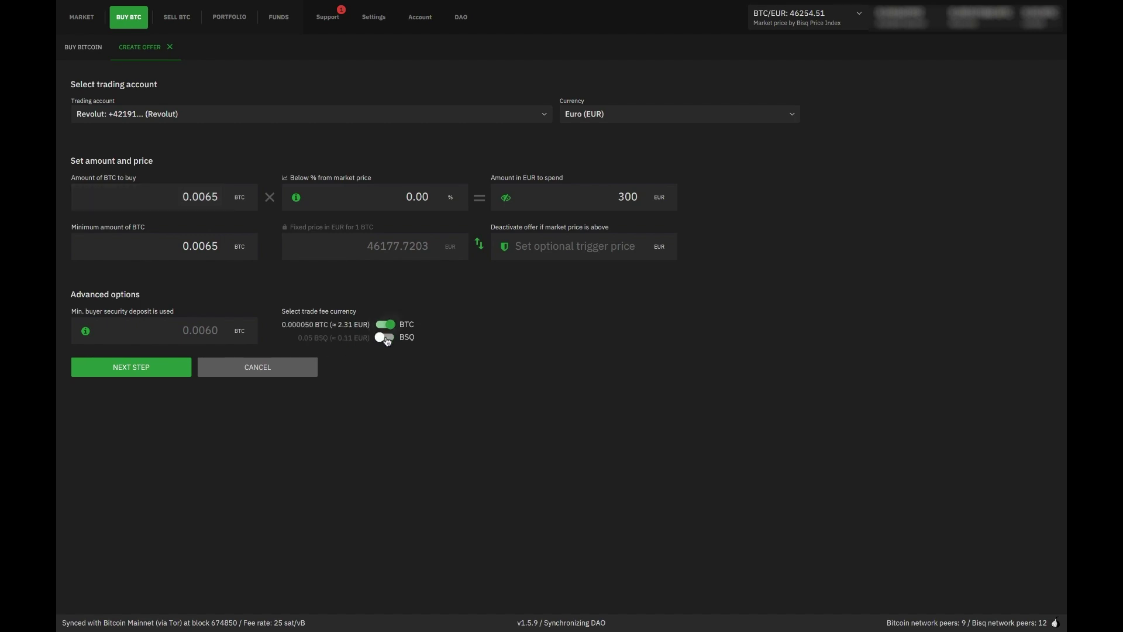
click(387, 339)
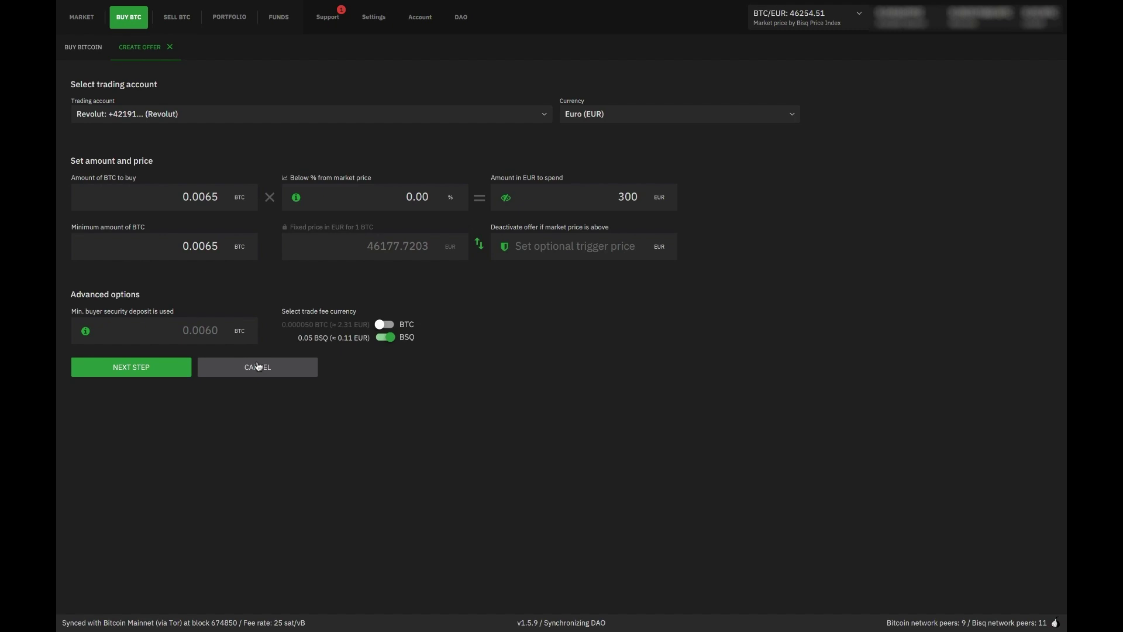
Enter 100 EUR to spend, clear the BTC amount, then cancel the draft offer
double_click(625, 194)
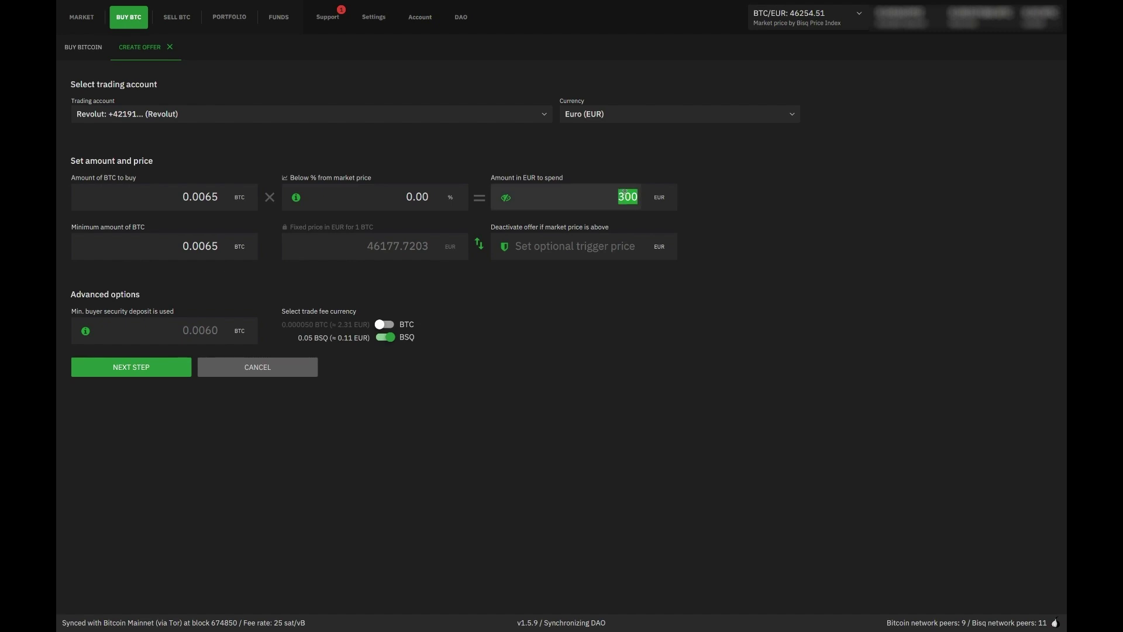
text(100)
click(230, 292)
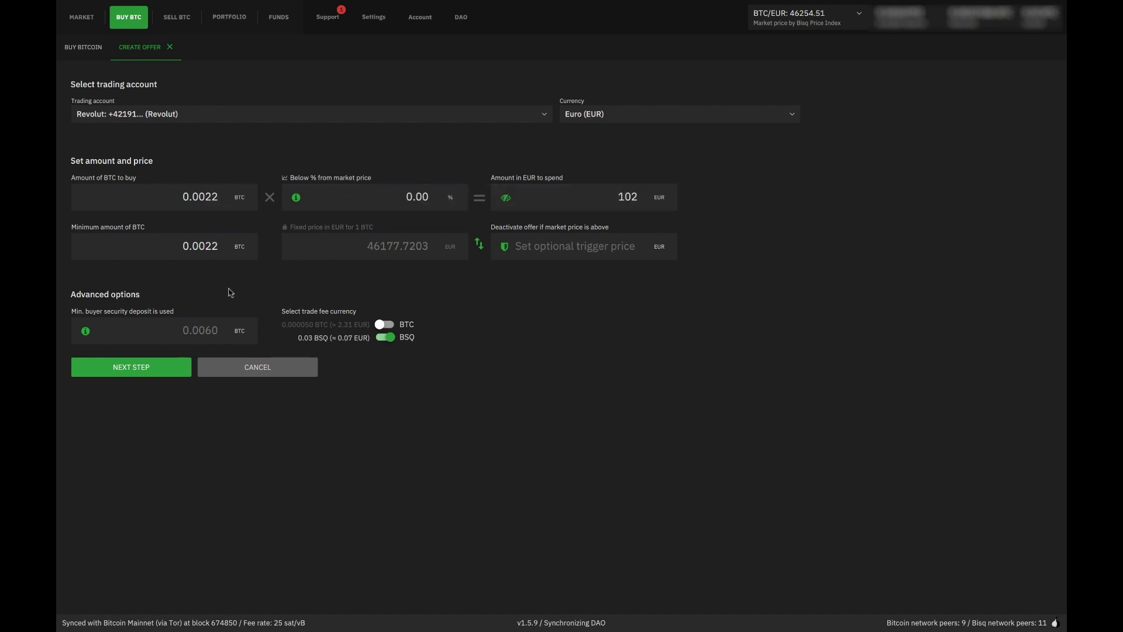
drag(200, 197, 274, 203)
key(BackSpace)
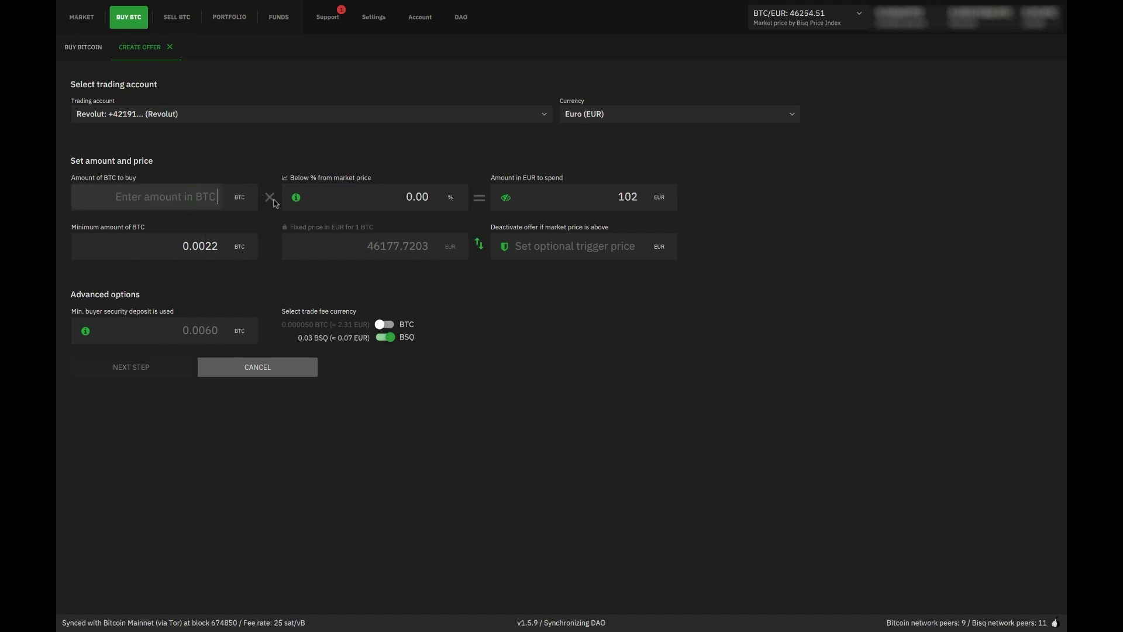
click(319, 251)
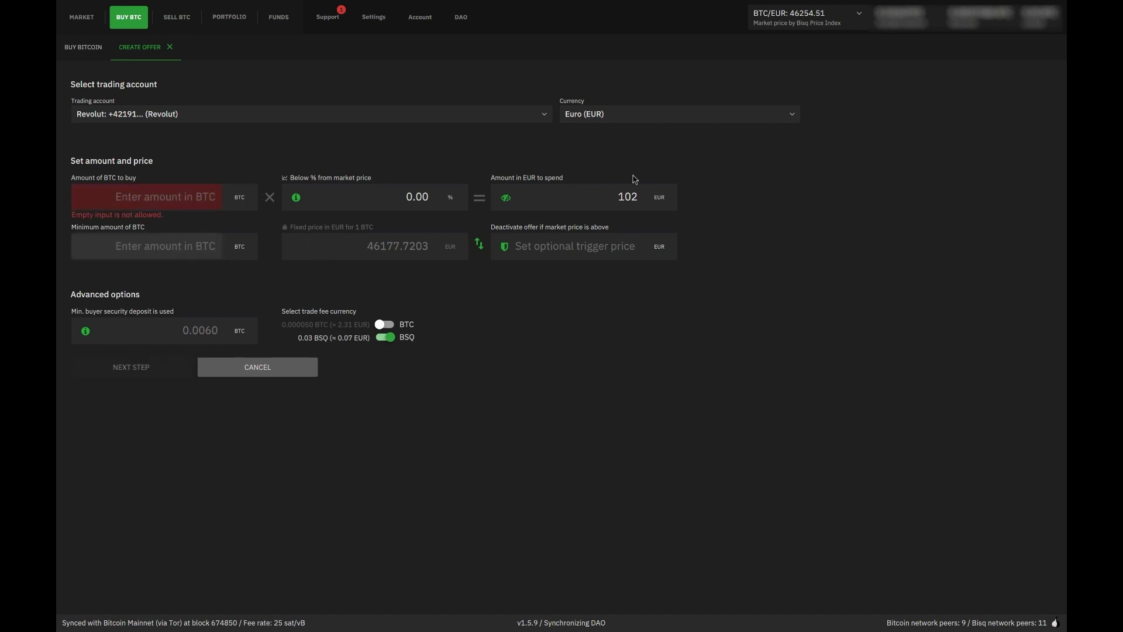
click(627, 197)
click(237, 209)
click(246, 373)
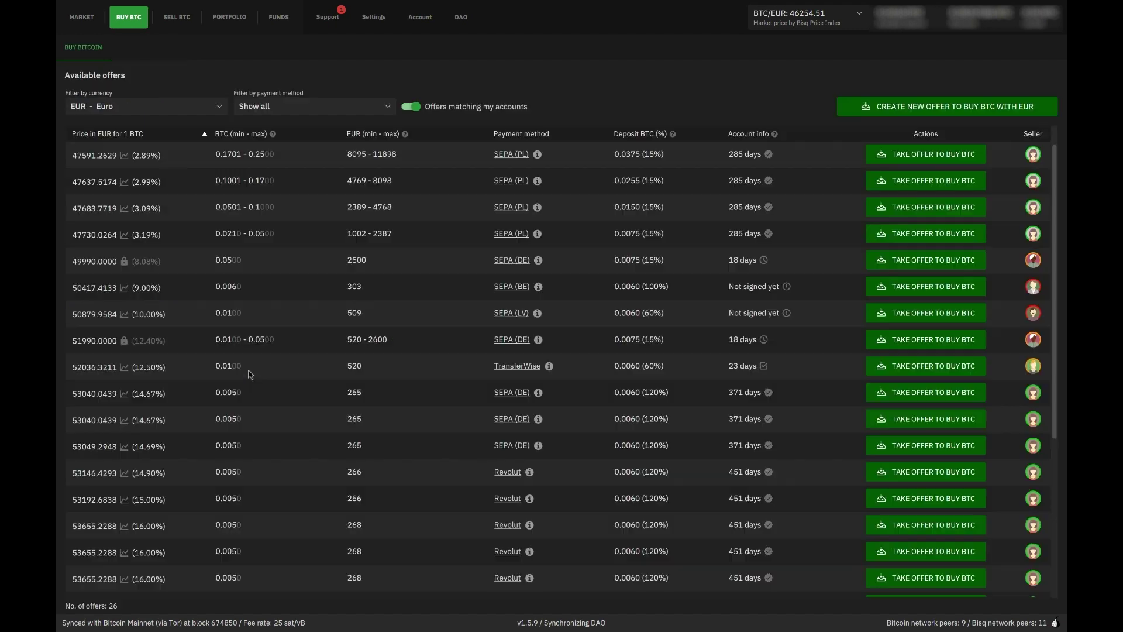
click(962, 114)
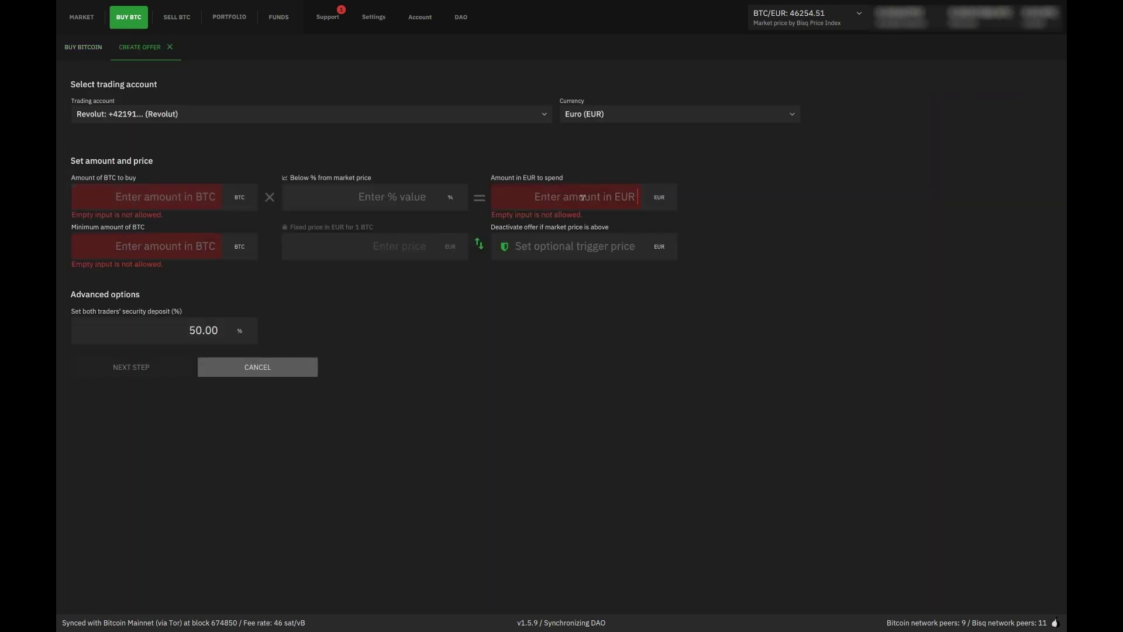
text(100)
click(397, 204)
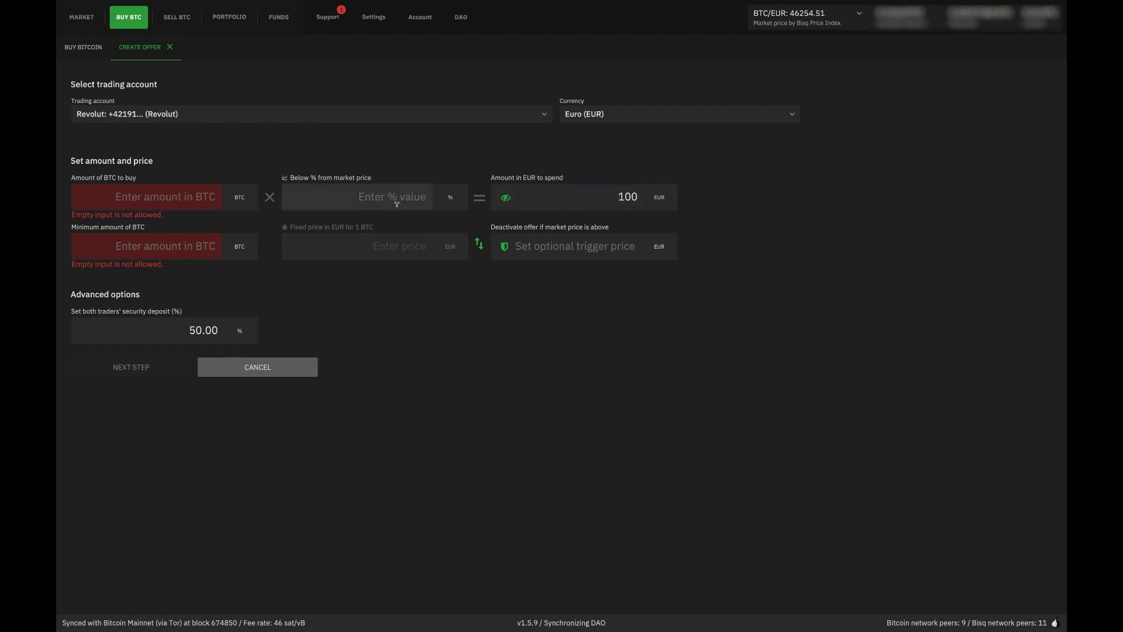
text(0)
key(Tab)
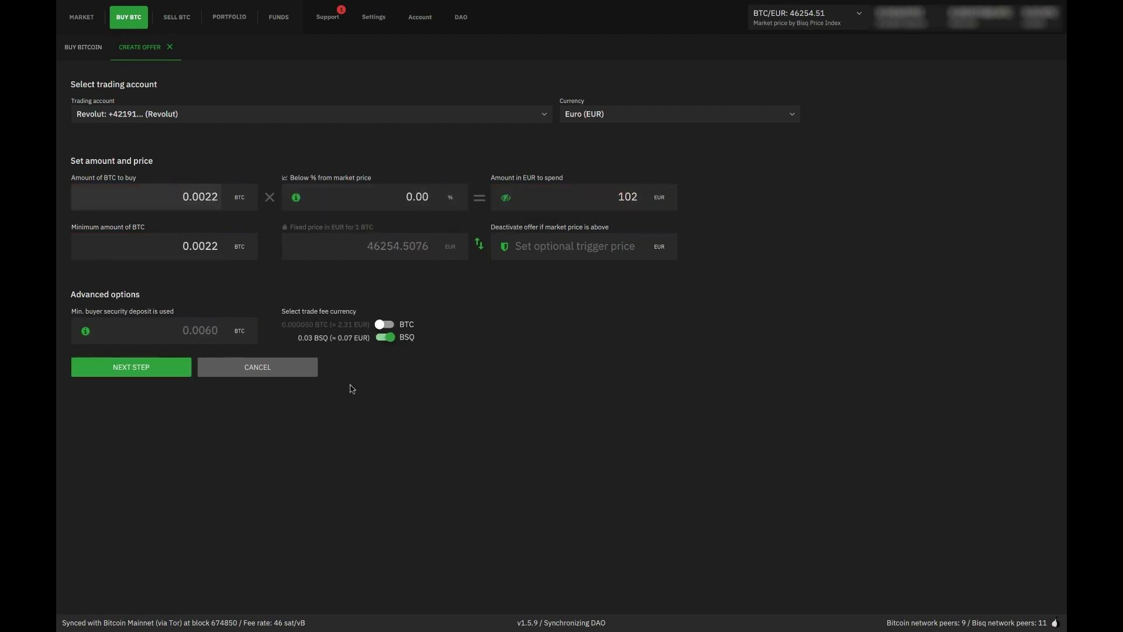
click(134, 367)
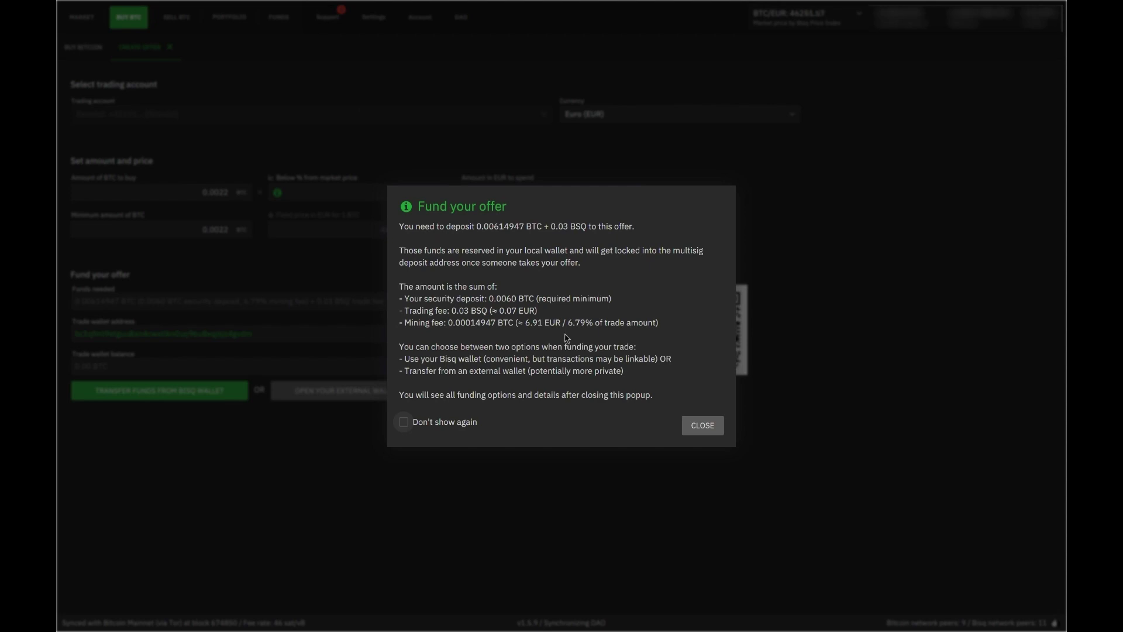
click(709, 427)
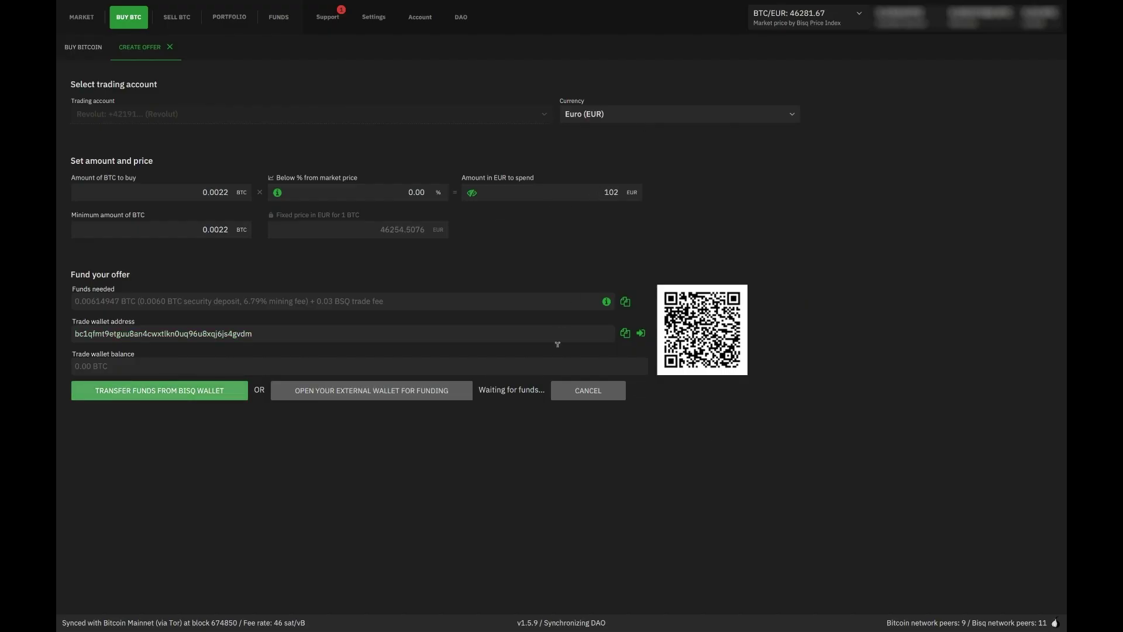
click(588, 391)
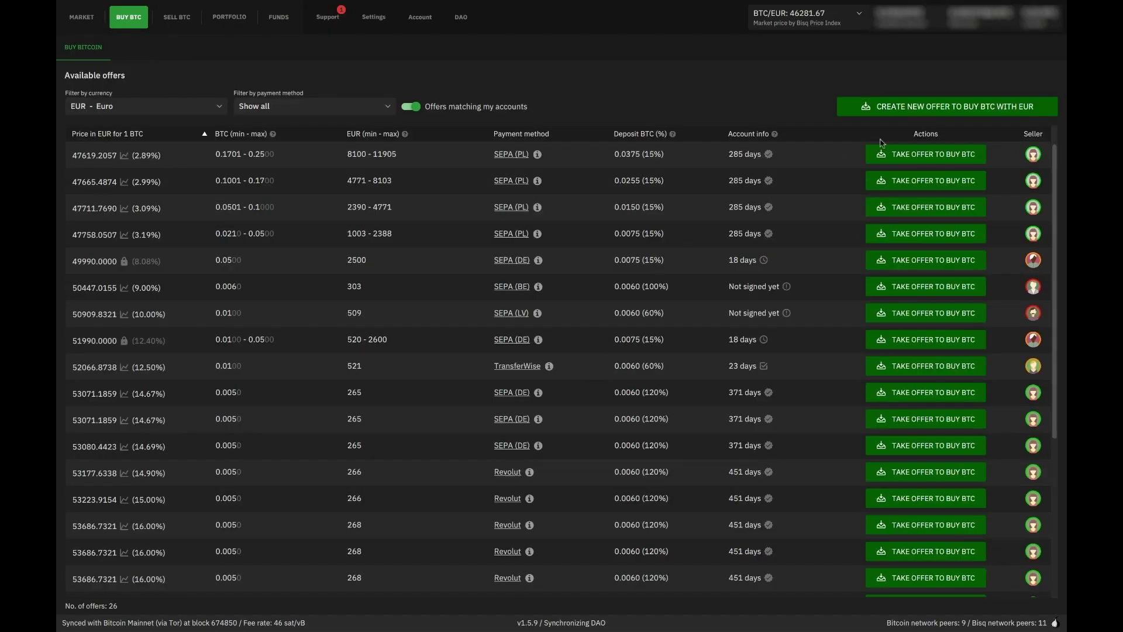
Create a Revolut buy offer for 0.01 BTC (463 EUR) at 0% margin and advance it to funding
click(930, 112)
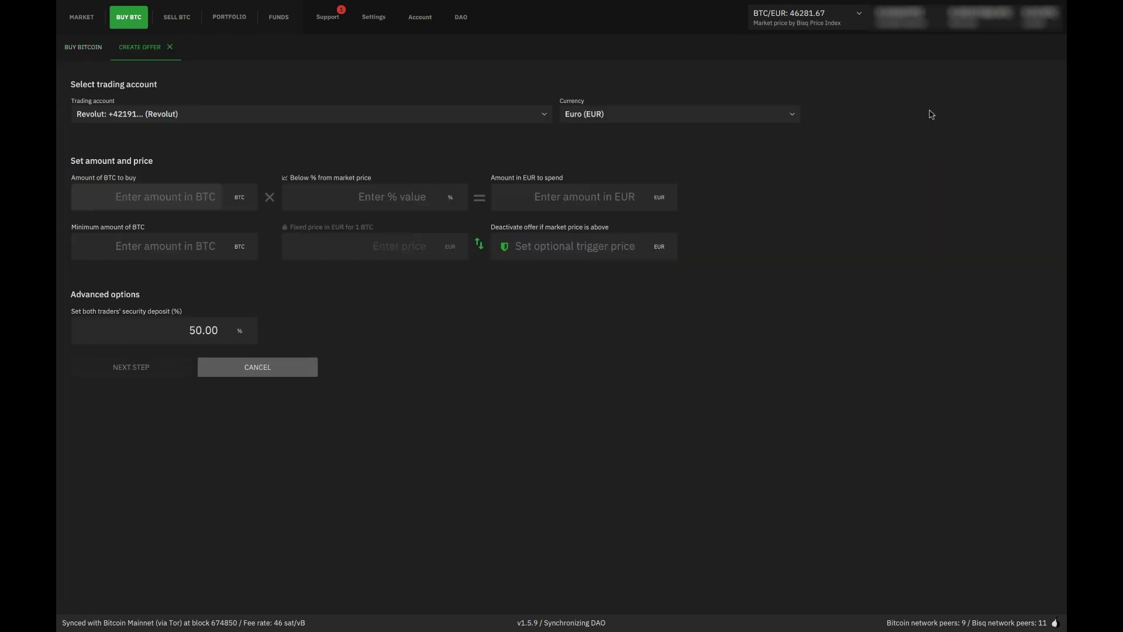
click(609, 196)
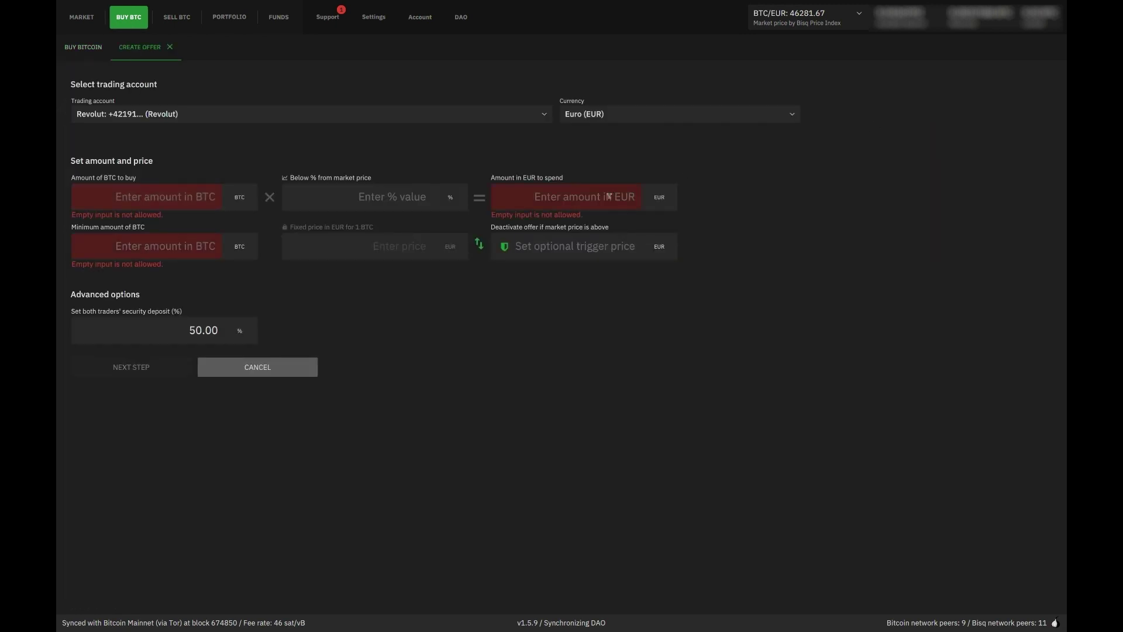
text(0)
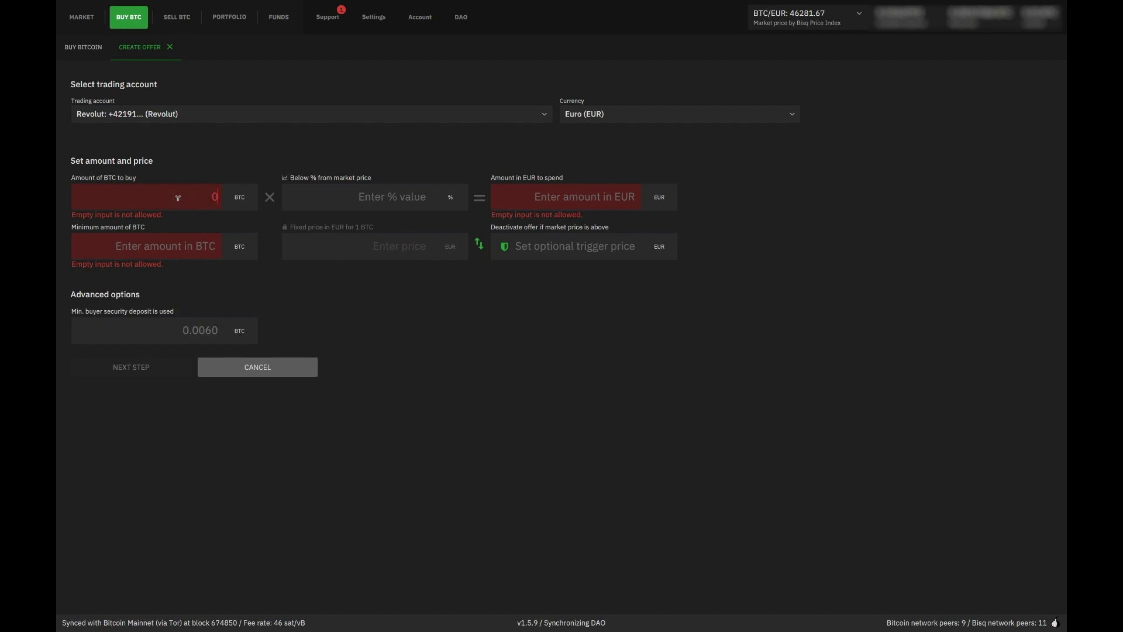
text(.01)
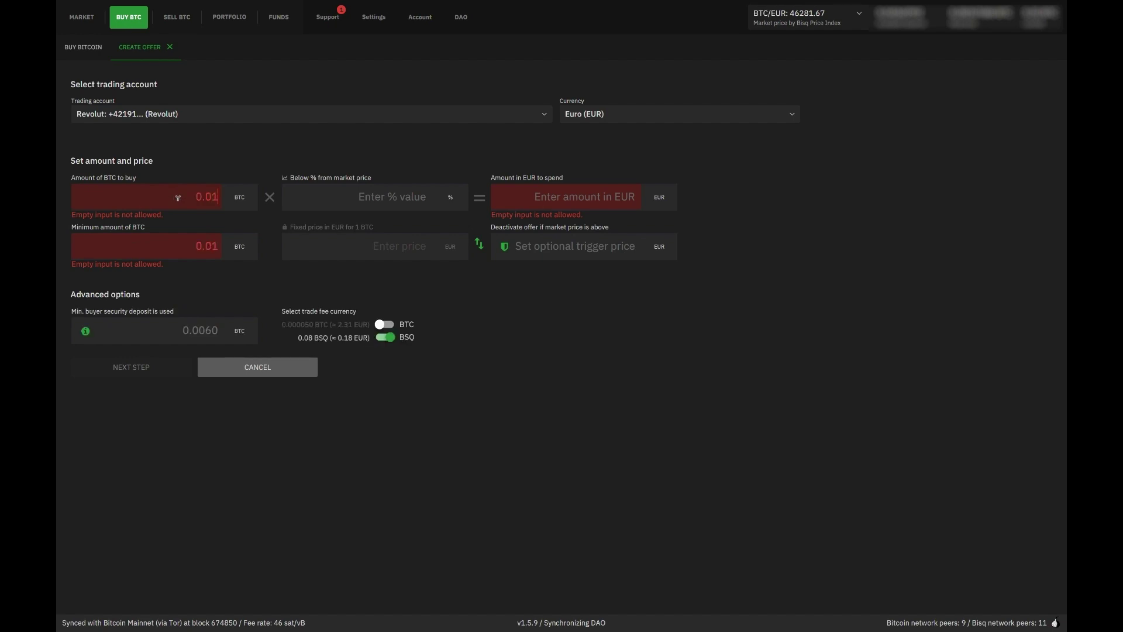
click(417, 192)
click(574, 190)
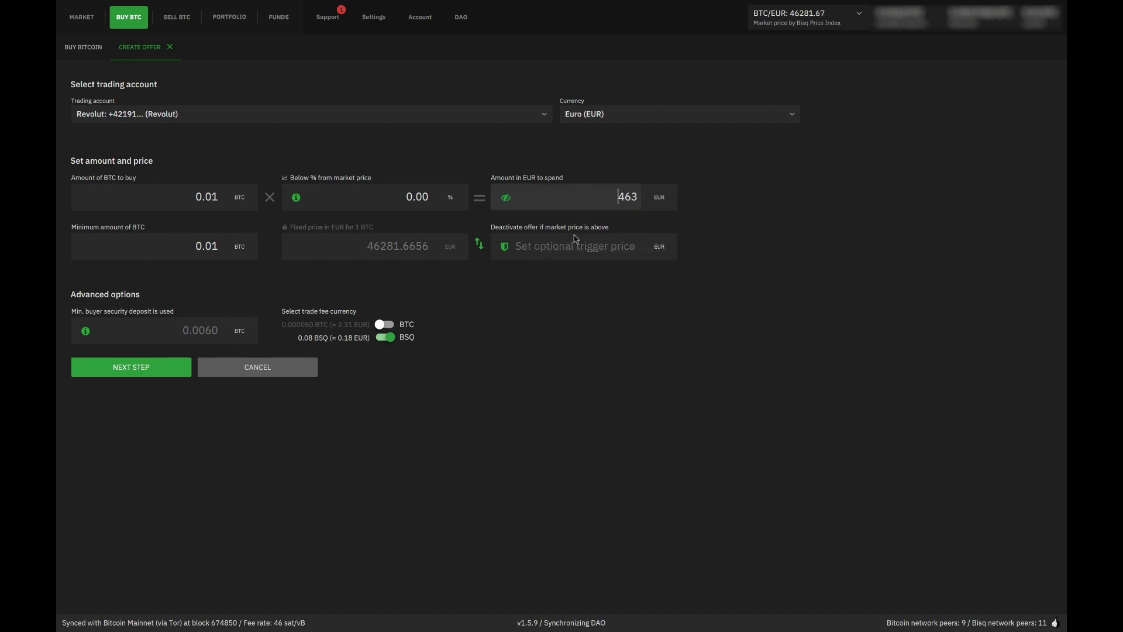
click(612, 196)
click(153, 370)
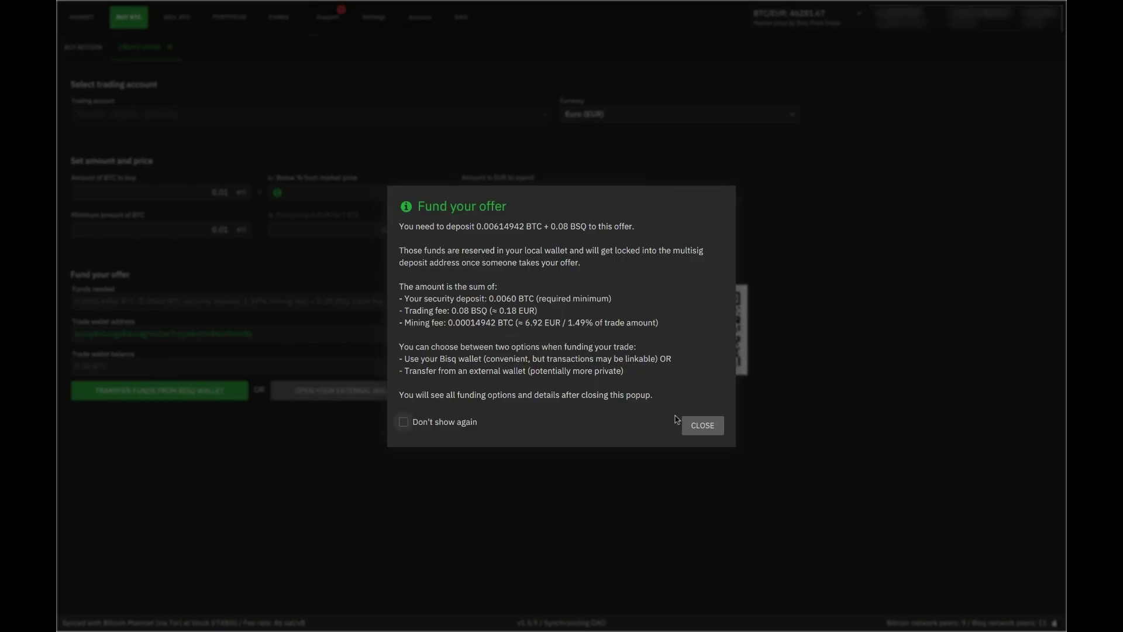
click(704, 428)
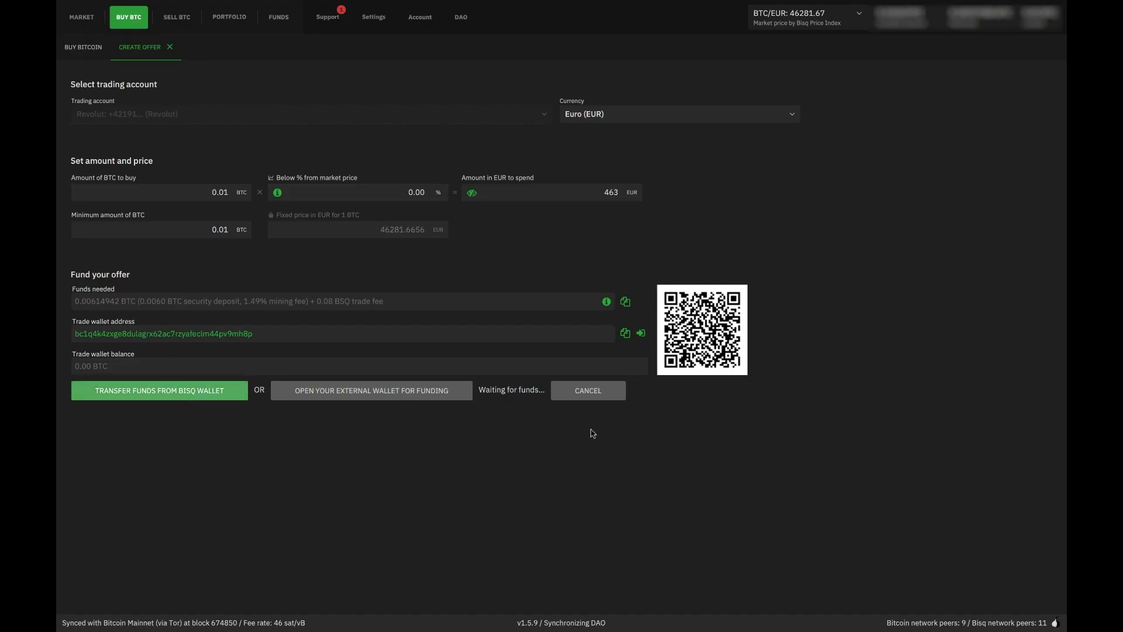
Cancel the unfunded 0.01 BTC offer at the funding step
click(585, 397)
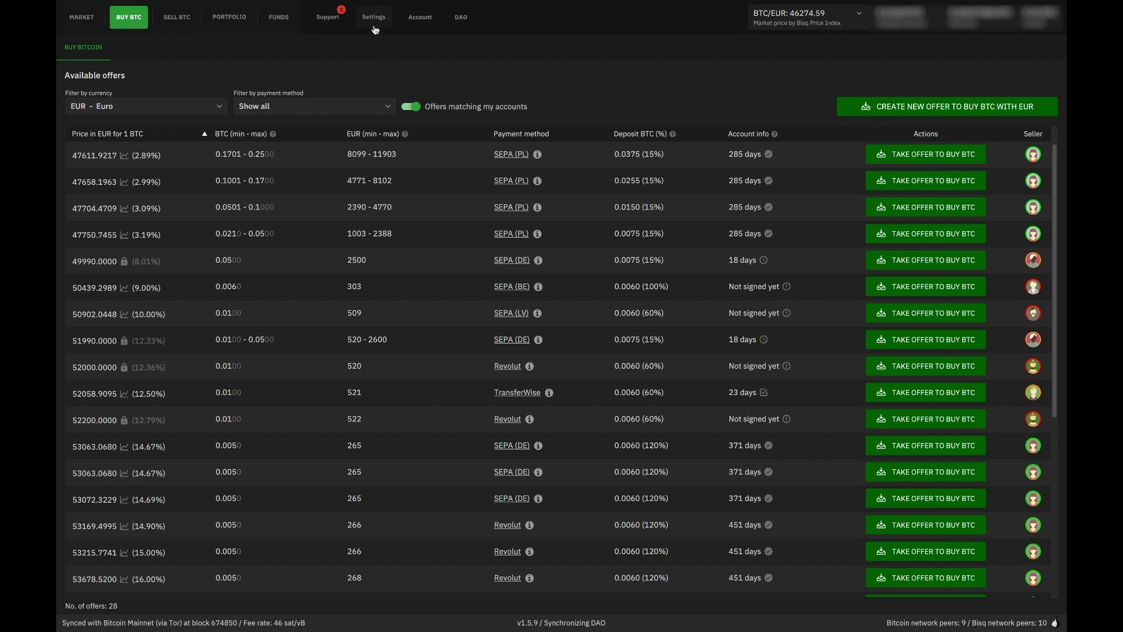
In Settings preferences, toggle the custom withdrawal fee off and on and enter 3 as the fee
click(375, 29)
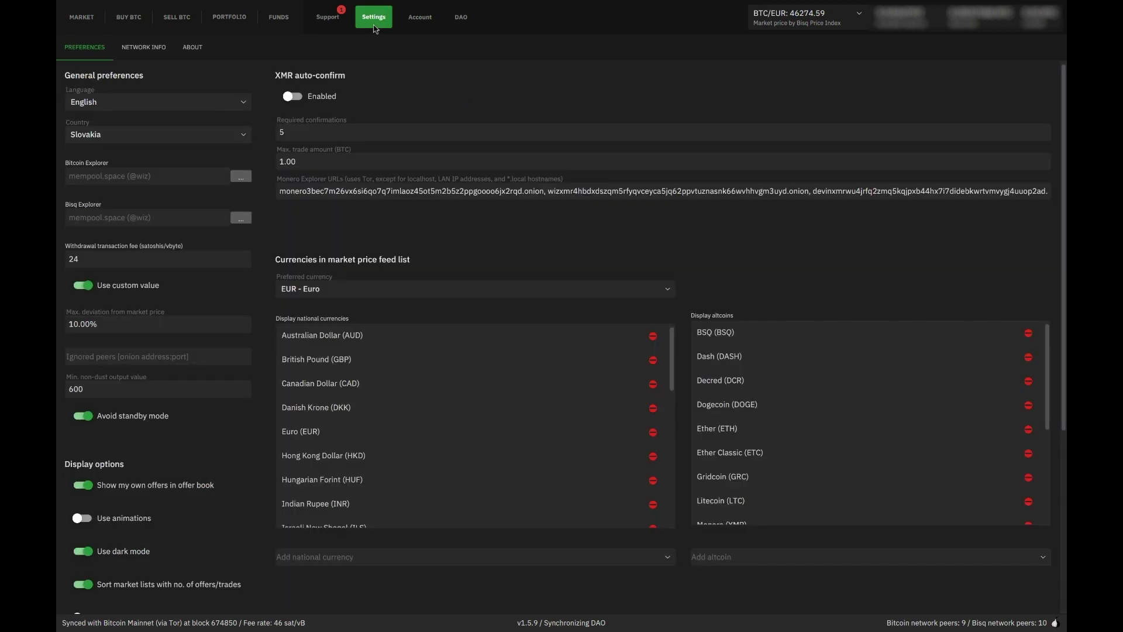
click(87, 286)
double_click(84, 257)
click(66, 259)
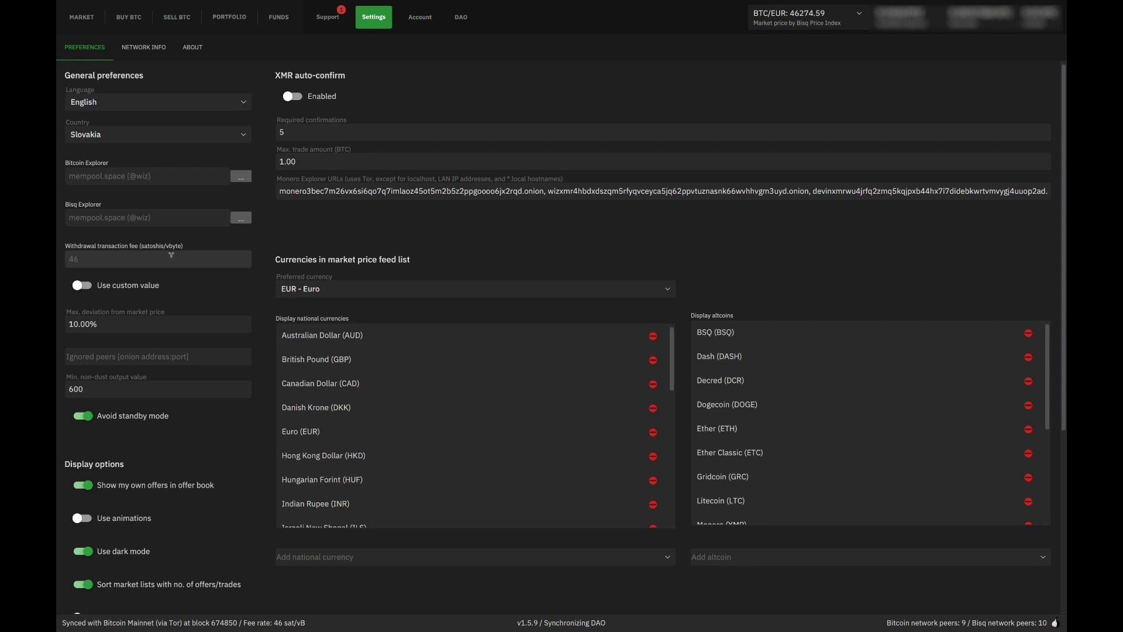
click(83, 286)
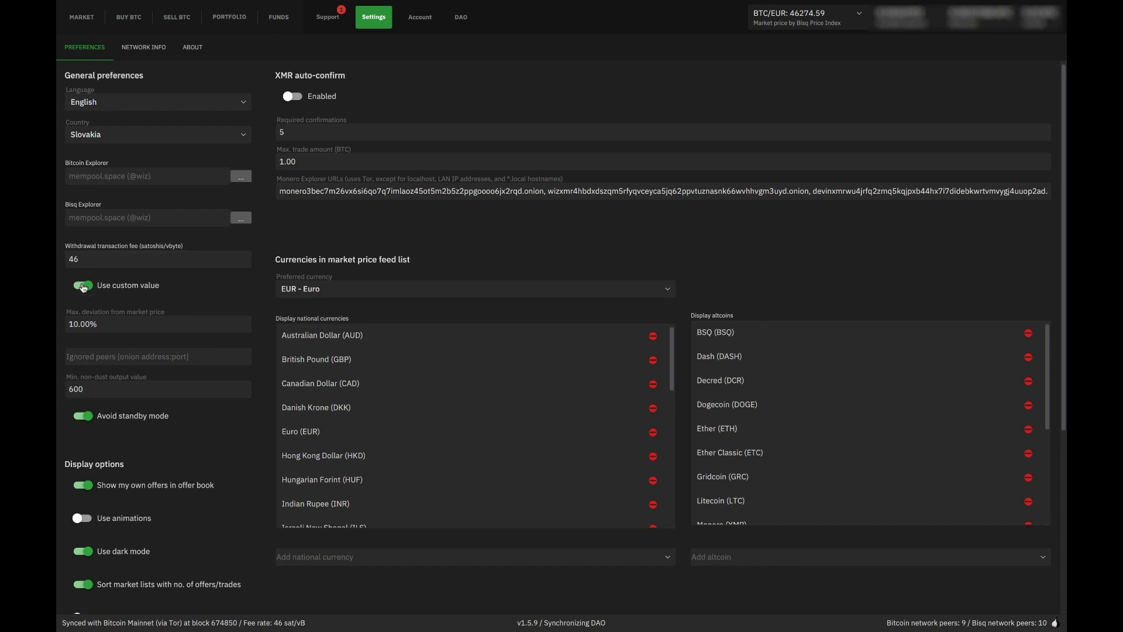
click(110, 258)
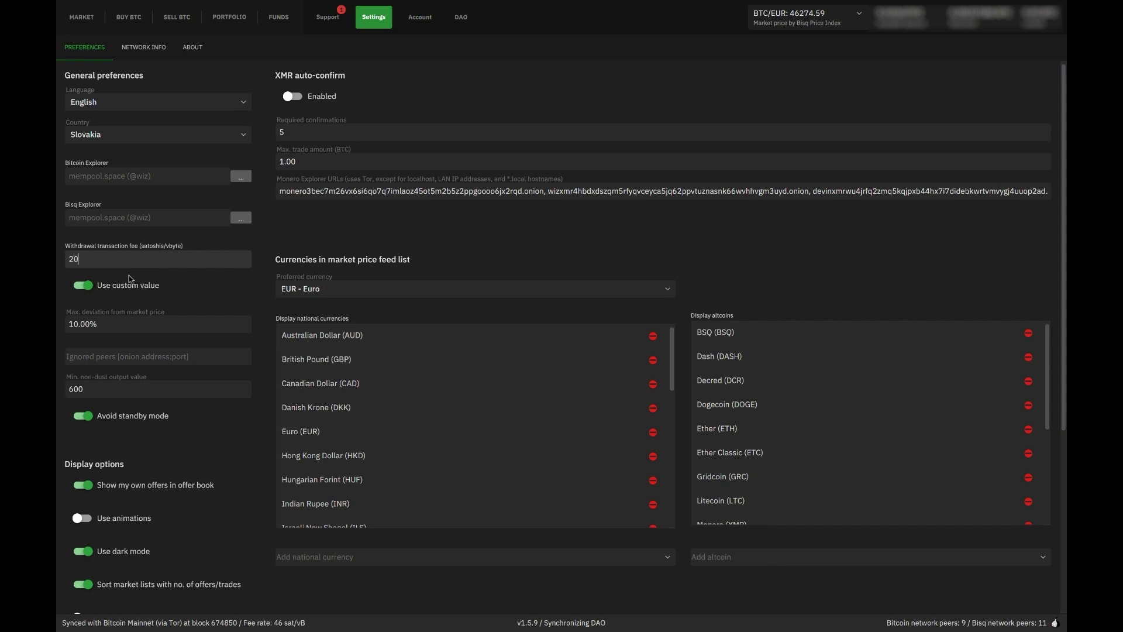
click(146, 281)
click(83, 285)
Clear the fee entry, dismiss the integer-only warning, restore the custom fee at 46, then view Market
key(BackSpace)
click(148, 235)
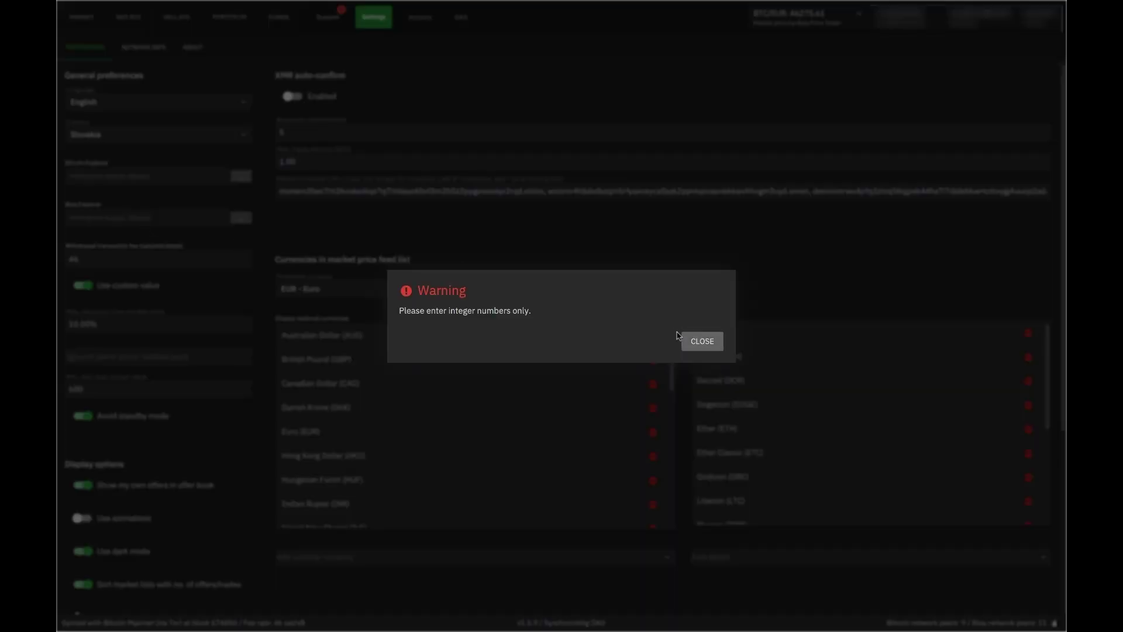
click(690, 346)
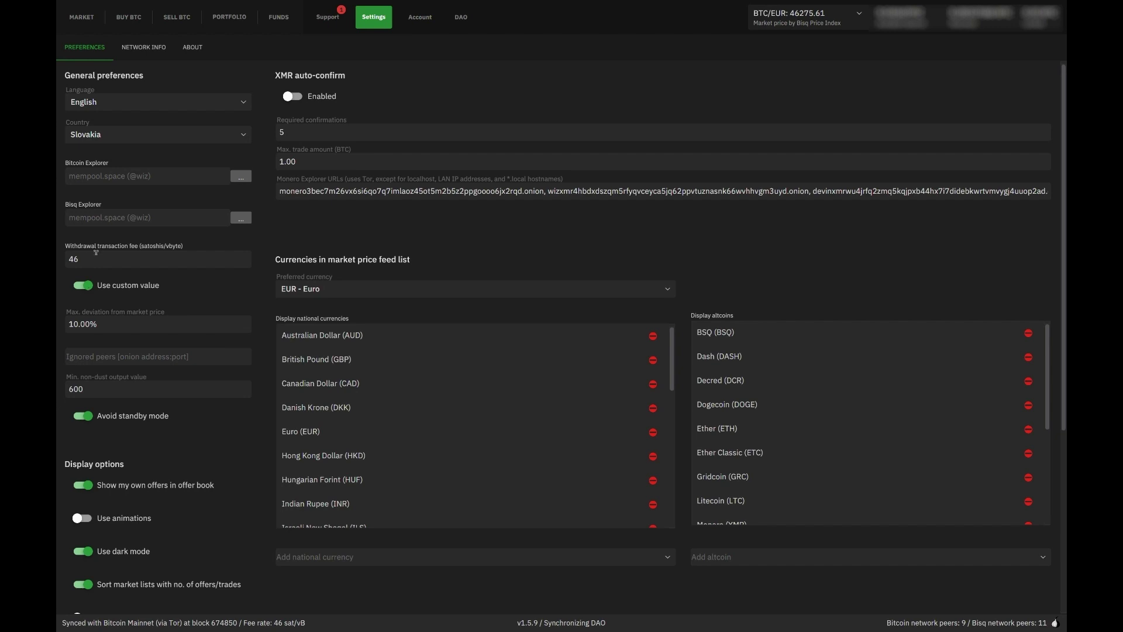
click(93, 285)
click(82, 284)
double_click(71, 256)
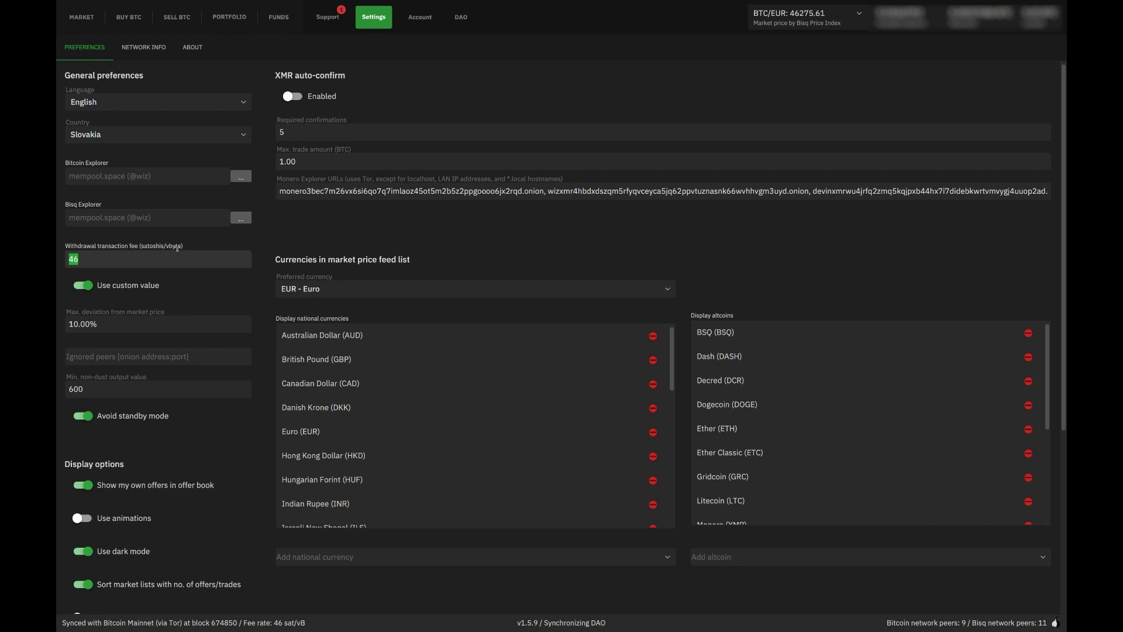
click(90, 18)
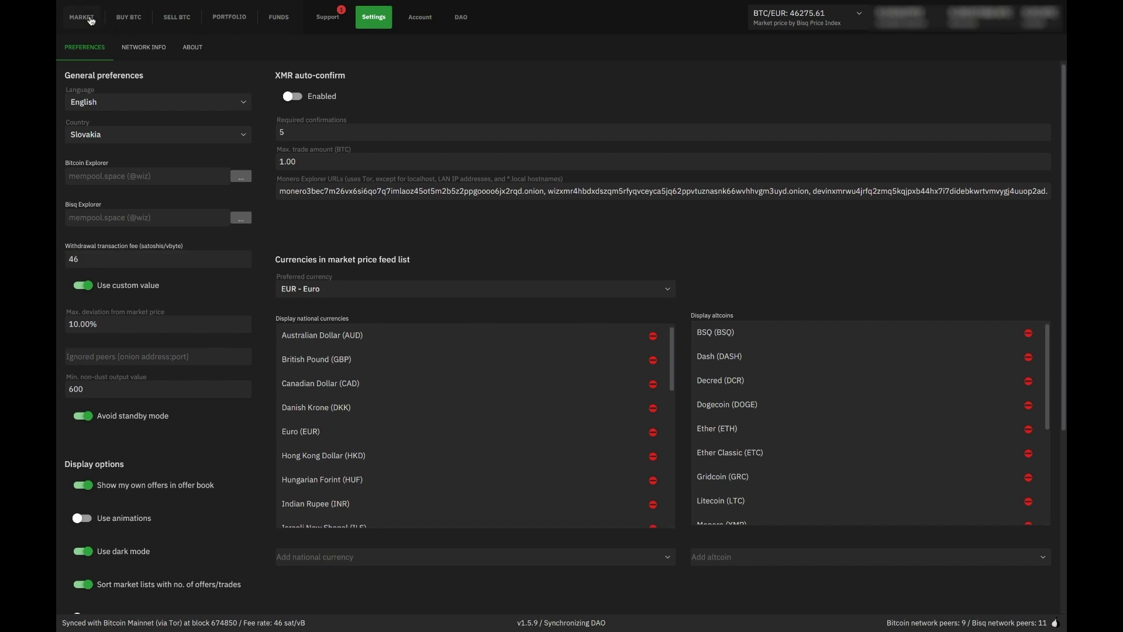